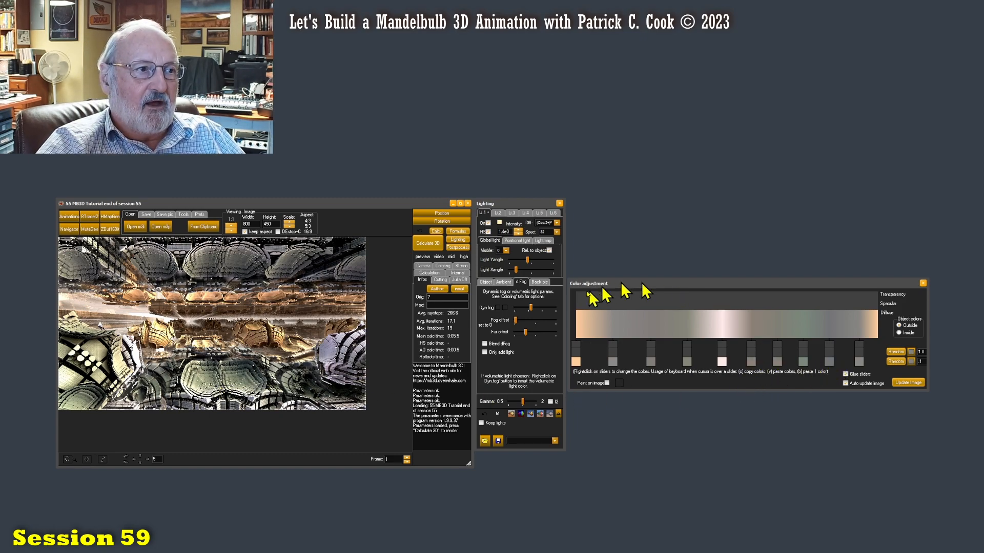
# - Show the Object lighting settings and move the pink fifth diffuse colour slider slightly towards the start of the gradient
pyautogui.click(486, 283)
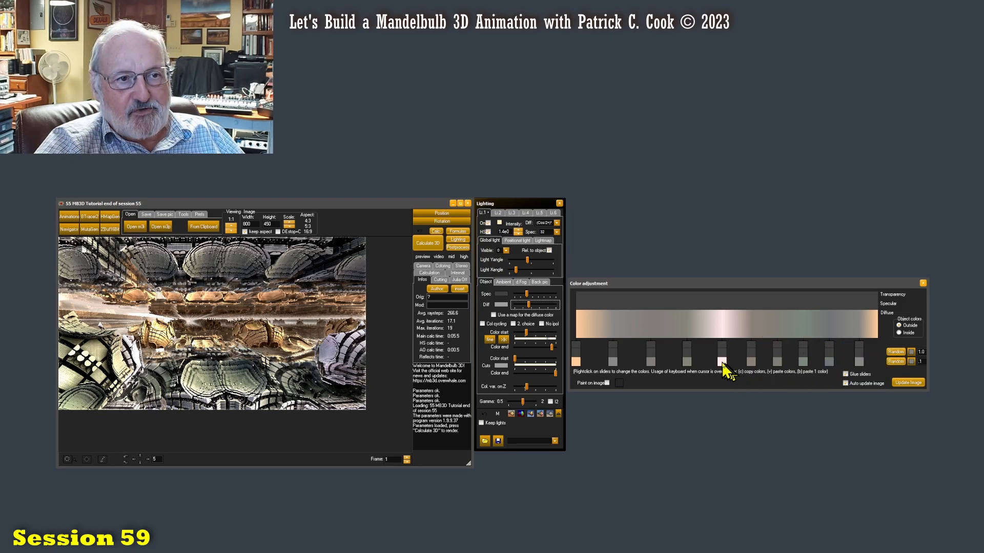
pyautogui.moveTo(723, 362)
pyautogui.mouseDown()
pyautogui.moveTo(698, 364)
pyautogui.moveTo(737, 368)
pyautogui.moveTo(711, 362)
pyautogui.mouseUp()
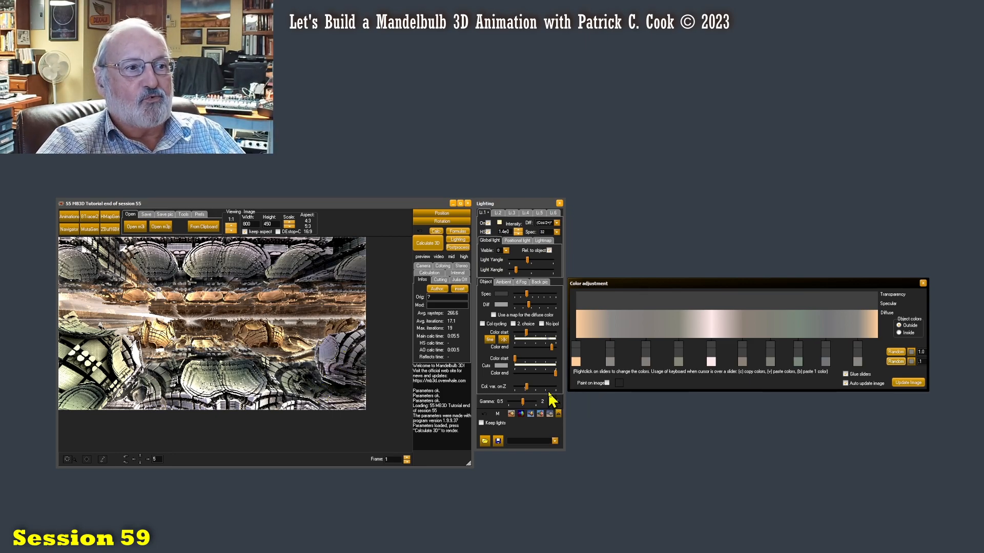
pyautogui.click(607, 383)
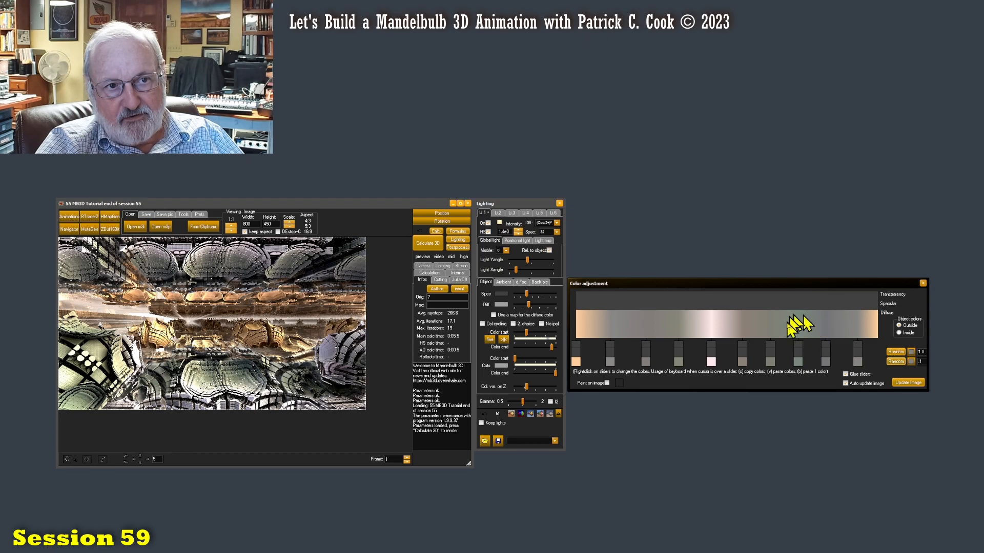
# - Set the fifth diffuse slider's colour to basic red (255, 0, 0) to highlight the image areas it affects
pyautogui.rightClick(711, 361)
pyautogui.click(413, 194)
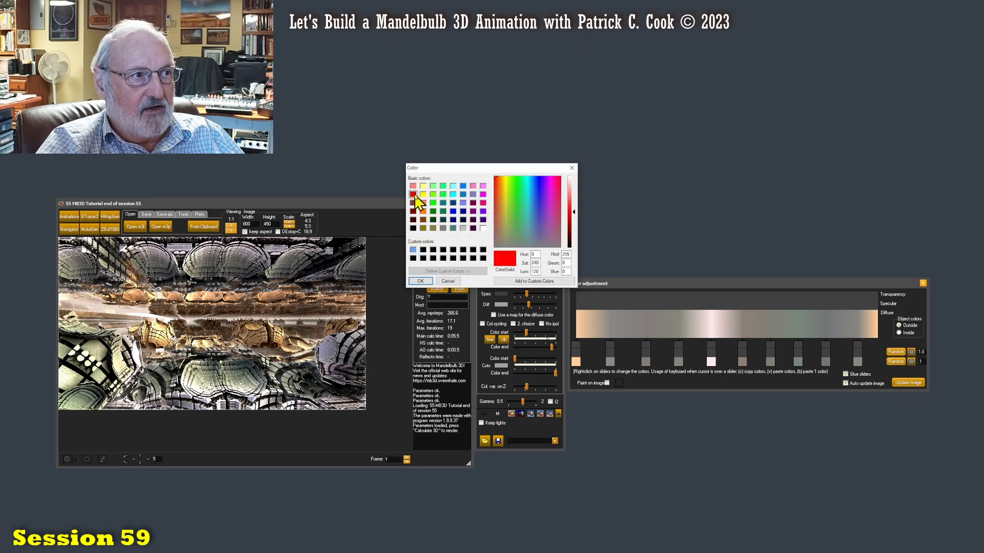
pyautogui.click(420, 281)
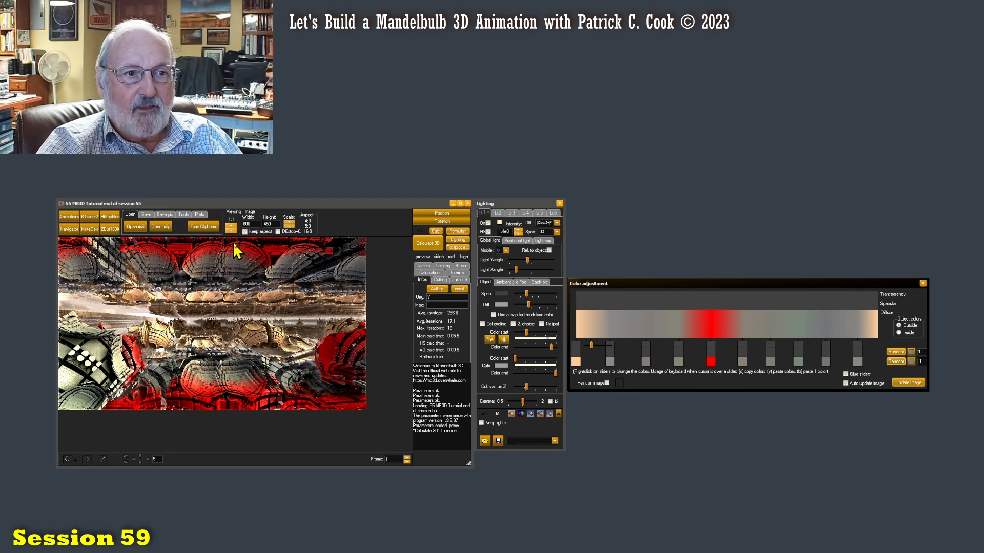
# - Recolour the fifth diffuse slider from basic blue to a muted grey-blue and raise its luminosity to lighten it
pyautogui.rightClick(713, 365)
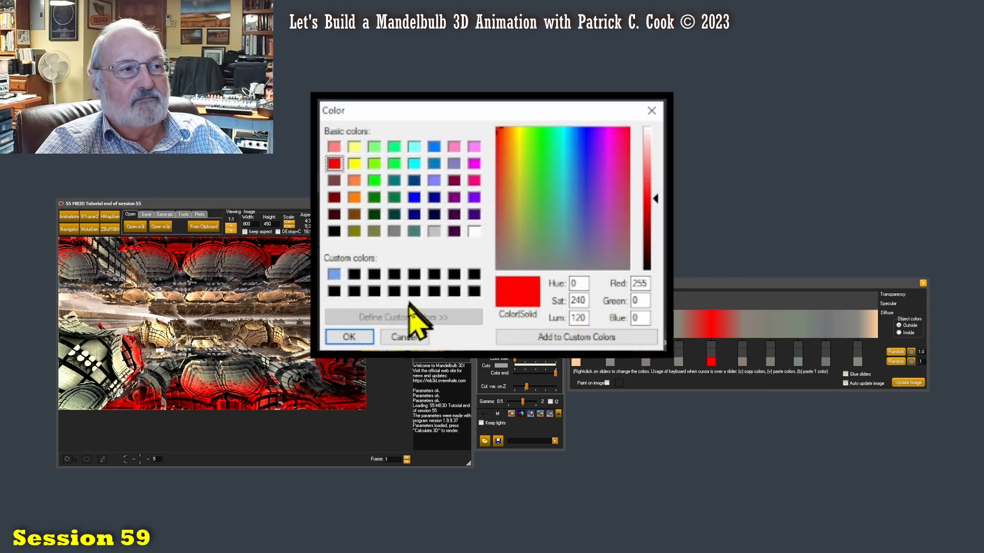
pyautogui.click(414, 197)
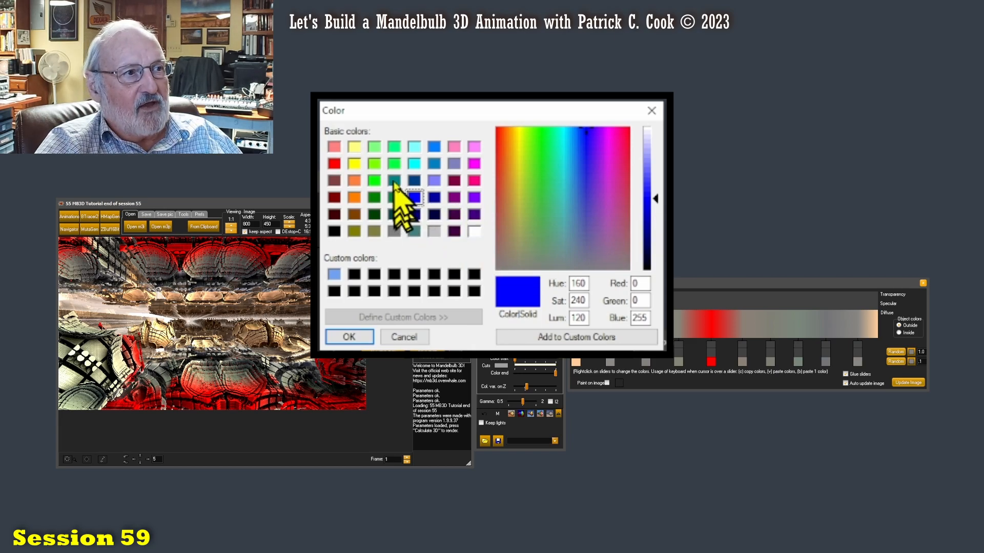
pyautogui.moveTo(589, 157); pyautogui.dragTo(581, 251)
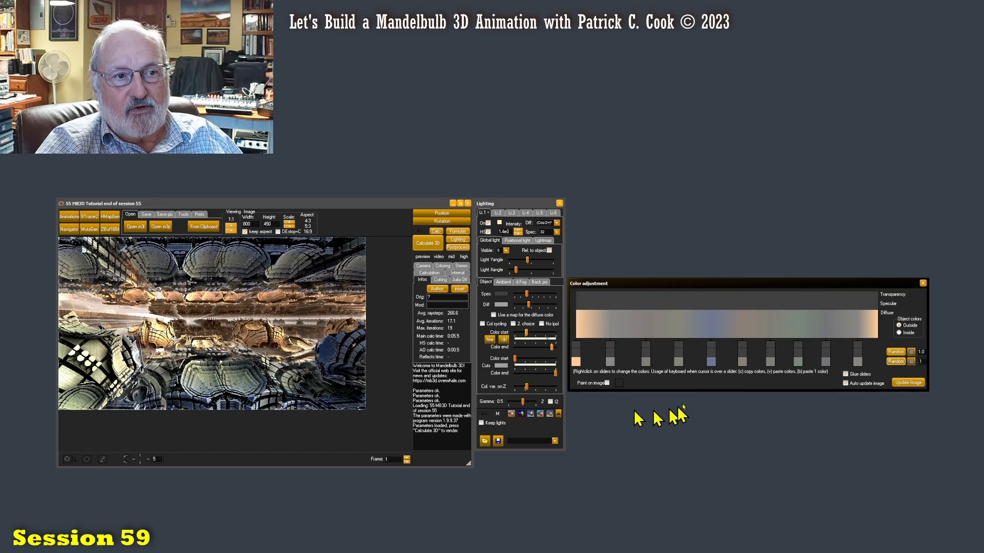
pyautogui.rightClick(712, 365)
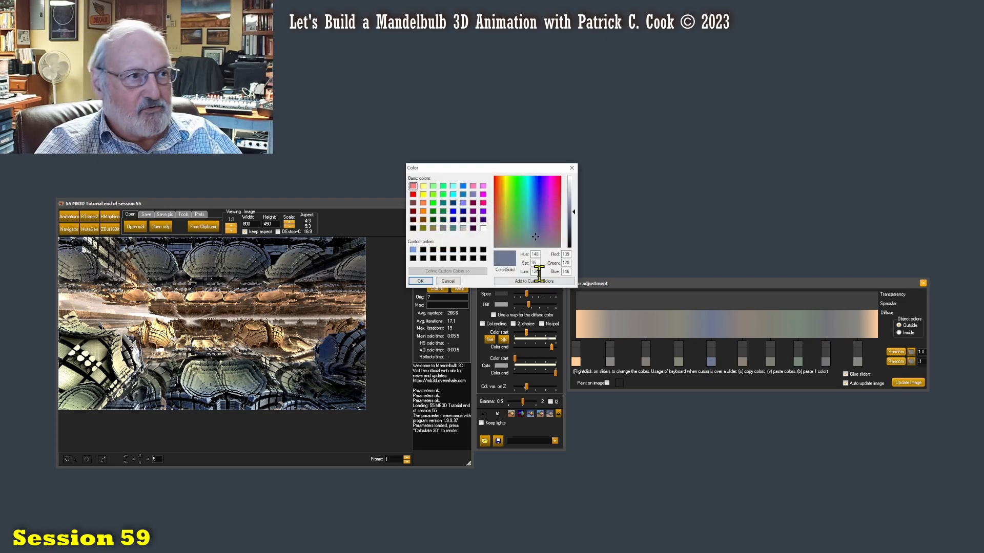
pyautogui.click(575, 208)
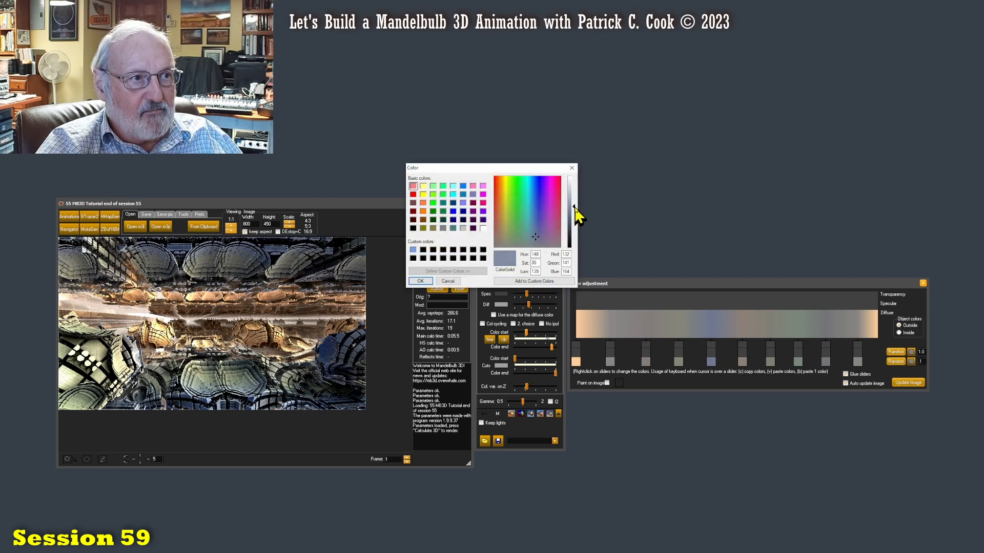
pyautogui.click(420, 281)
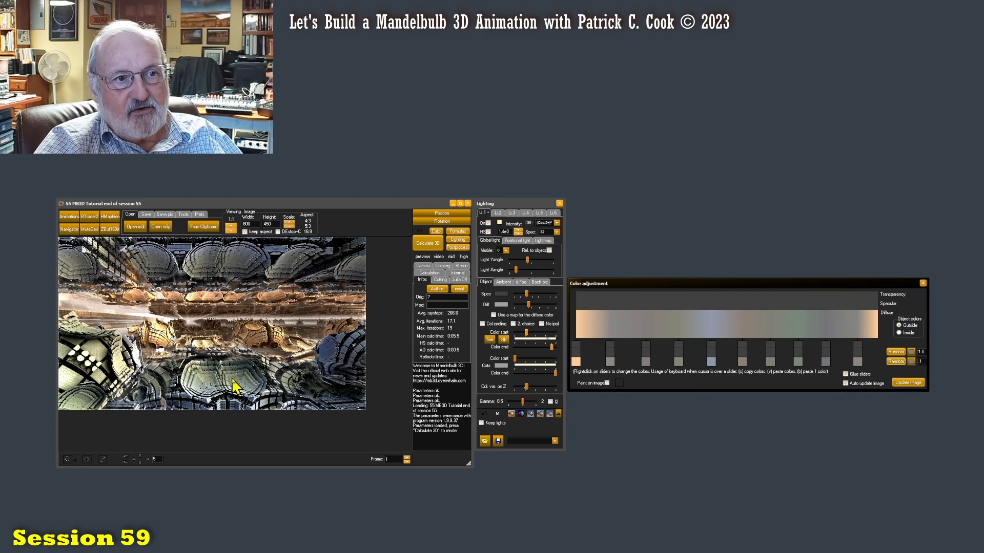
# - Test the eighth diffuse slider's influence on the image with basic red, and with dark red (128, 0, 0)
pyautogui.rightClick(798, 363)
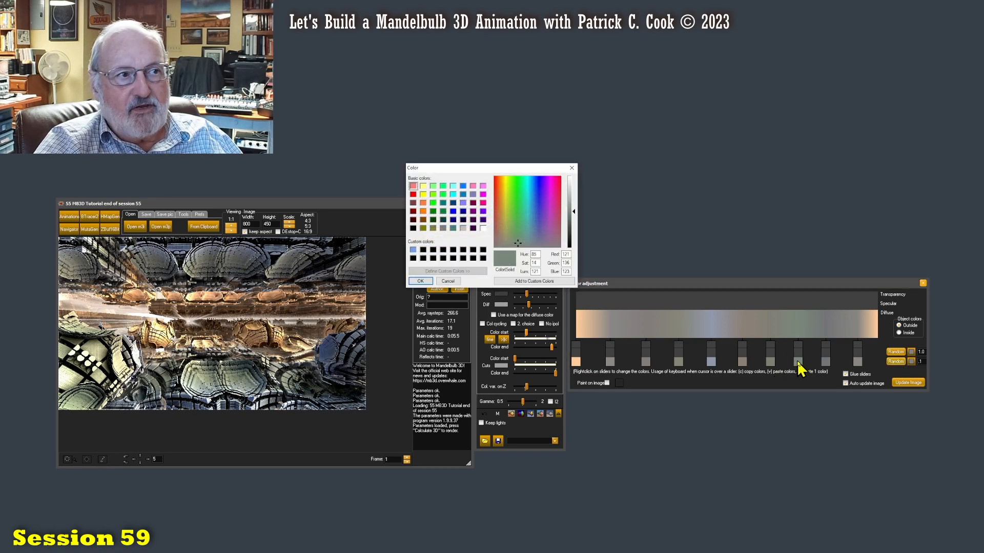
pyautogui.click(413, 194)
pyautogui.click(420, 281)
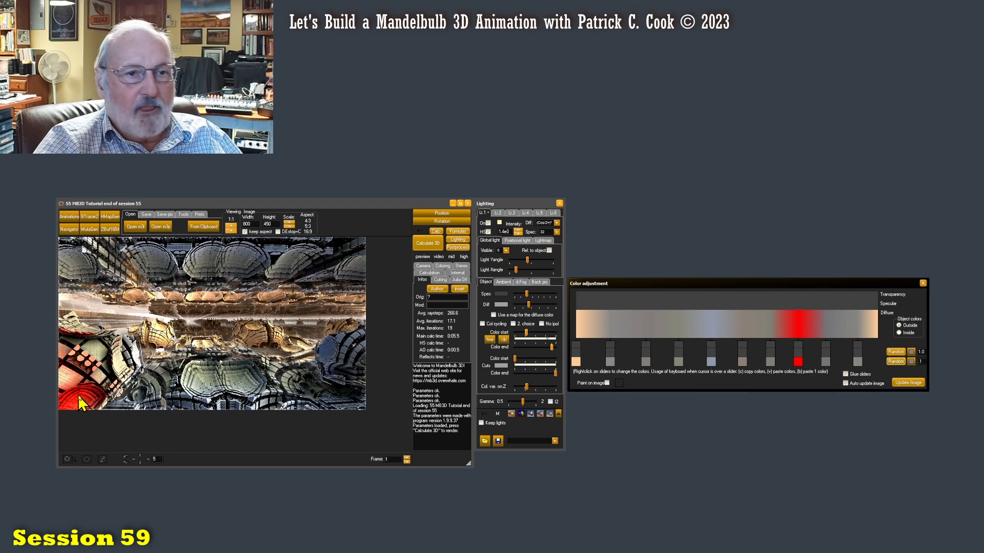
pyautogui.rightClick(799, 361)
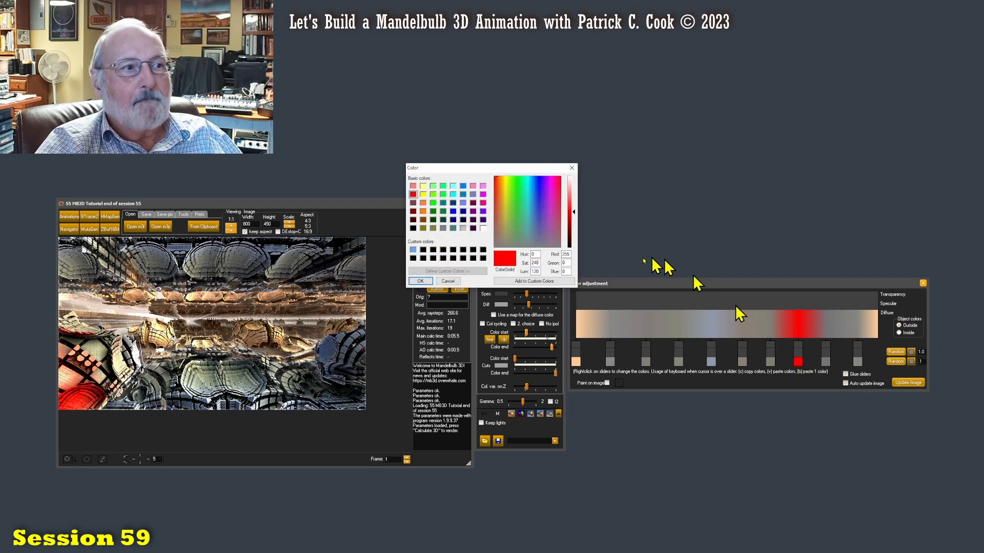
pyautogui.click(414, 212)
pyautogui.click(420, 281)
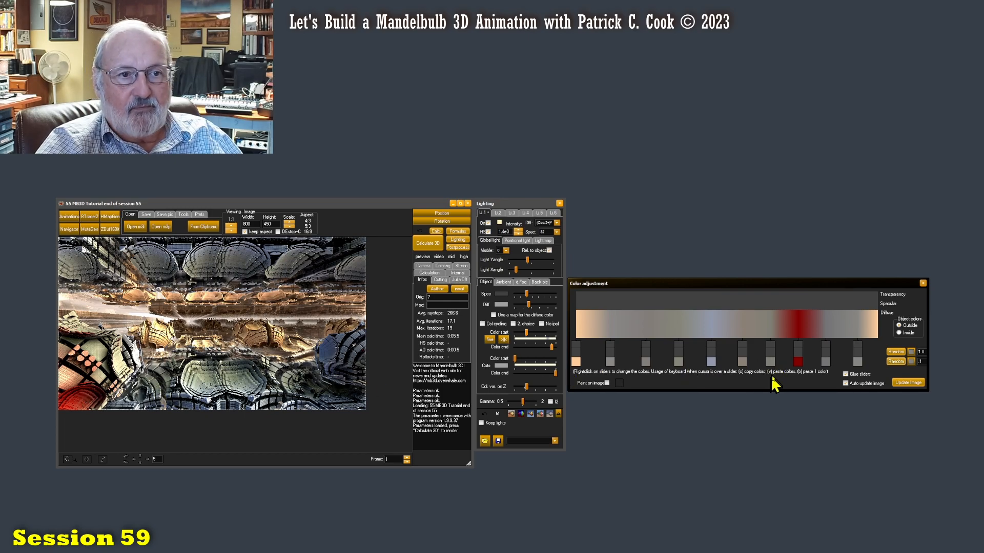
pyautogui.rightClick(798, 362)
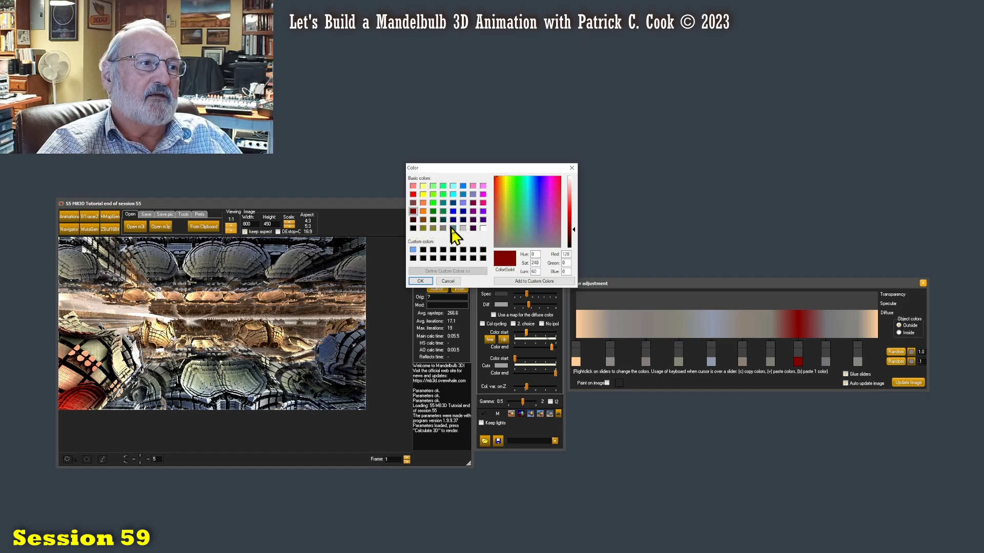
pyautogui.click(443, 220)
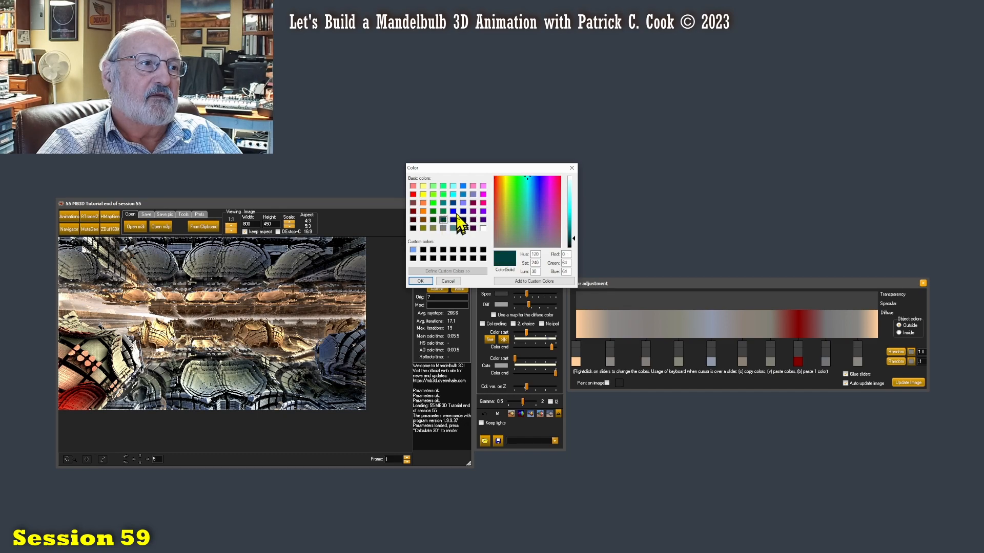
pyautogui.click(454, 221)
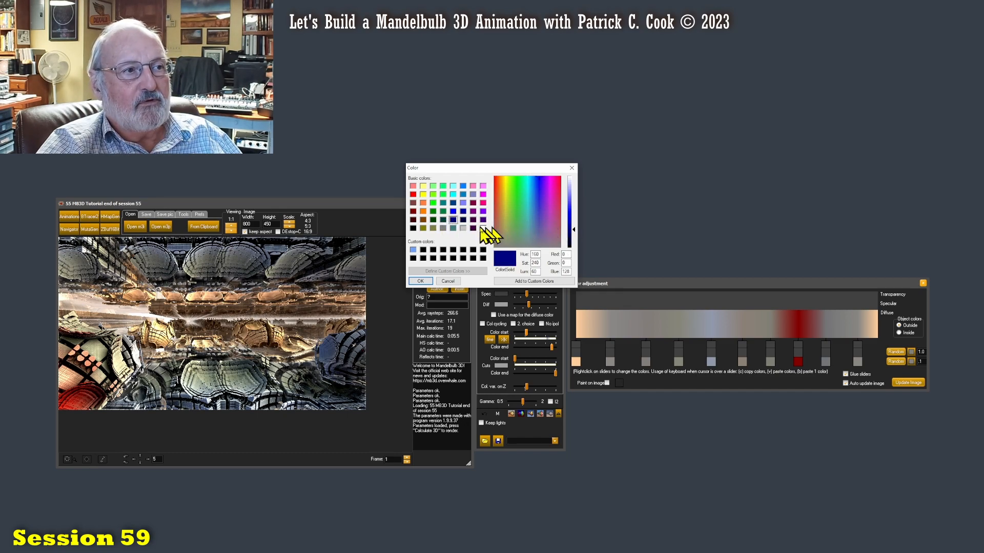
pyautogui.click(454, 211)
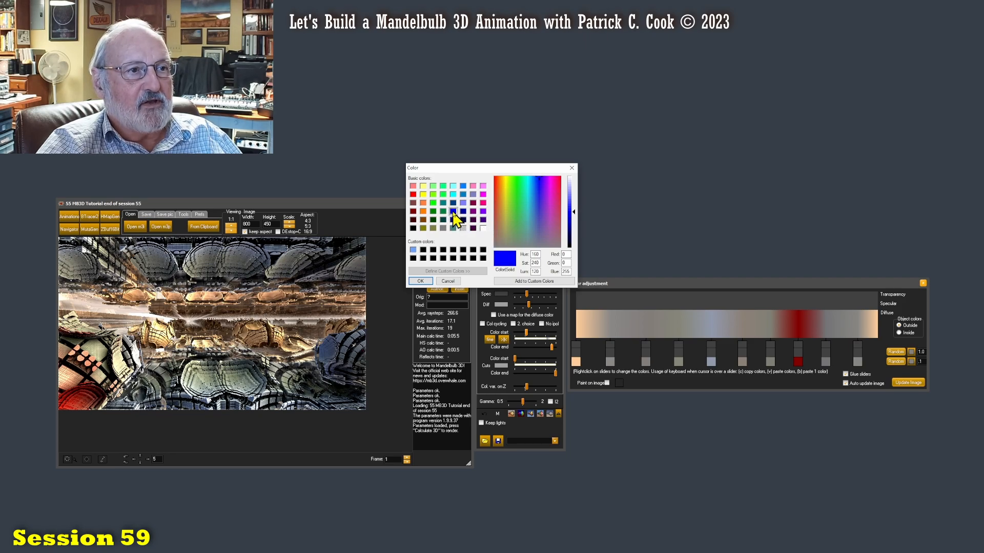
pyautogui.click(448, 281)
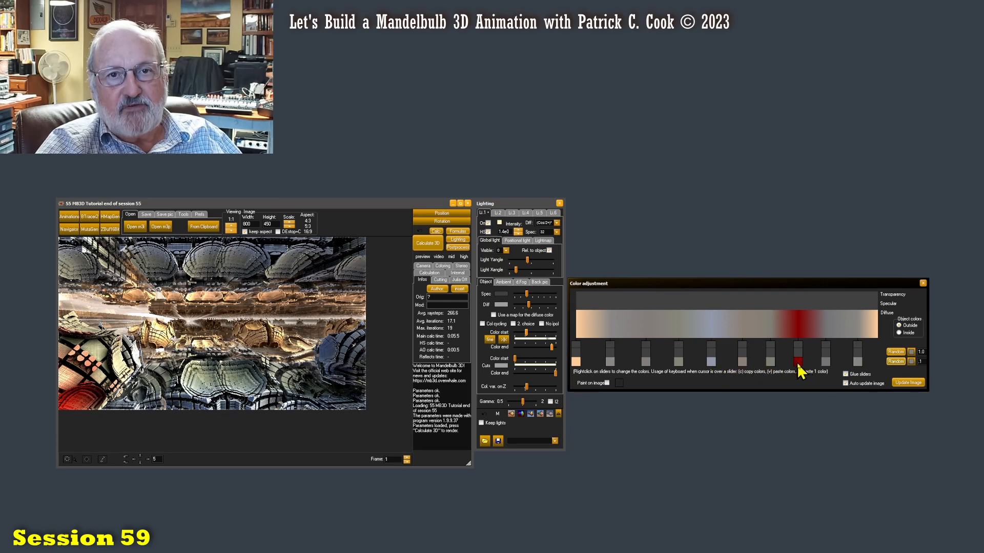
# - Paste the fifth slider's grey-blue onto the eighth diffuse slider and darken it to a luminosity of about 113
pyautogui.press('v')
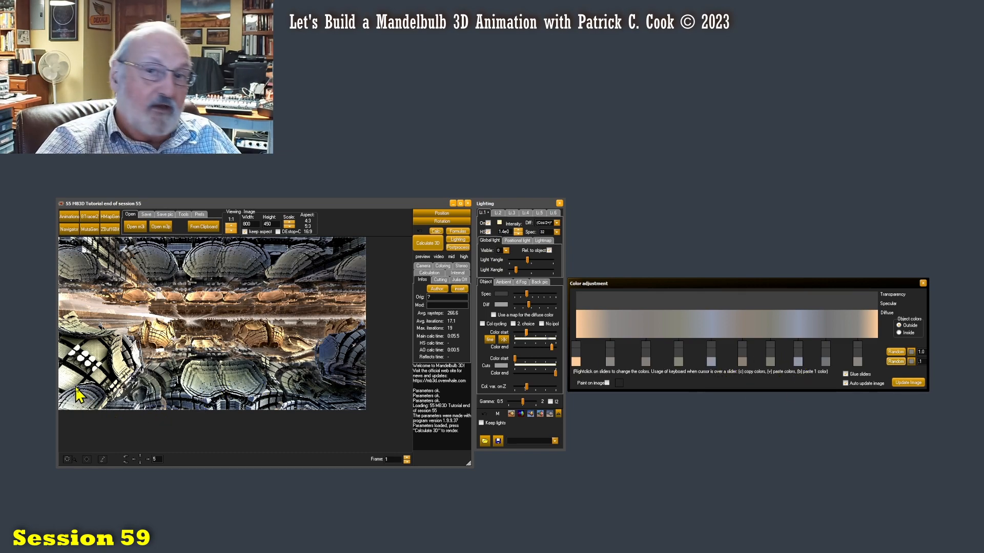
pyautogui.rightClick(801, 367)
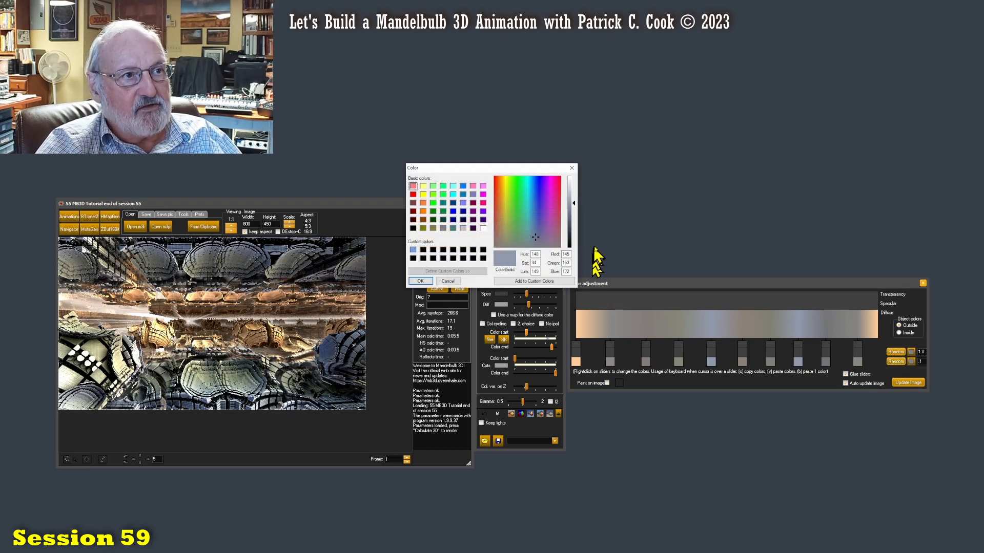
pyautogui.moveTo(574, 205); pyautogui.dragTo(575, 211)
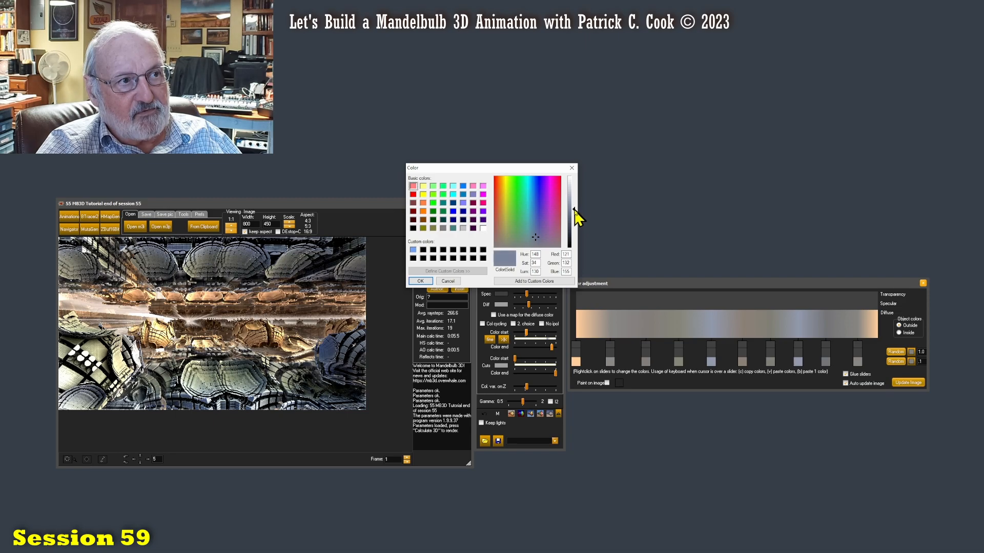
pyautogui.click(420, 281)
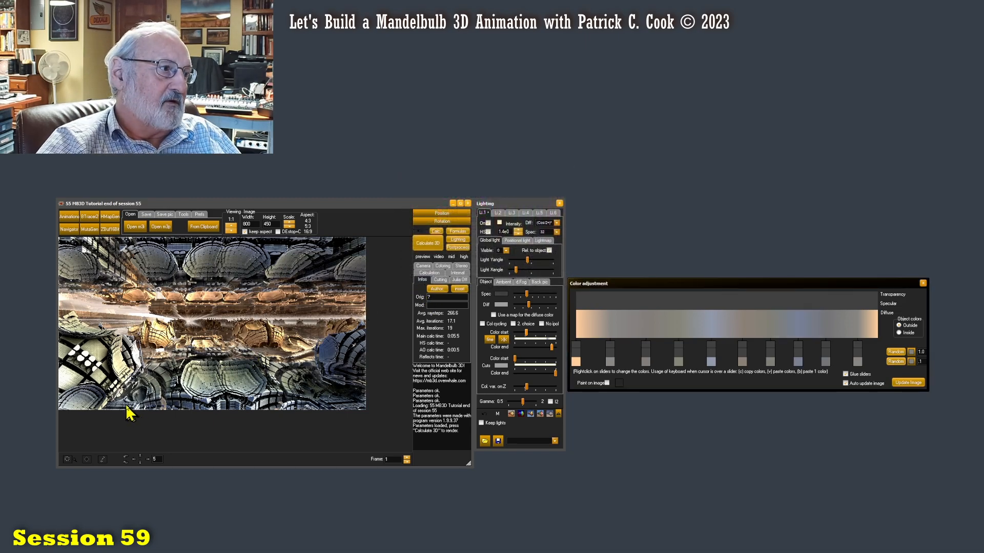
pyautogui.rightClick(800, 368)
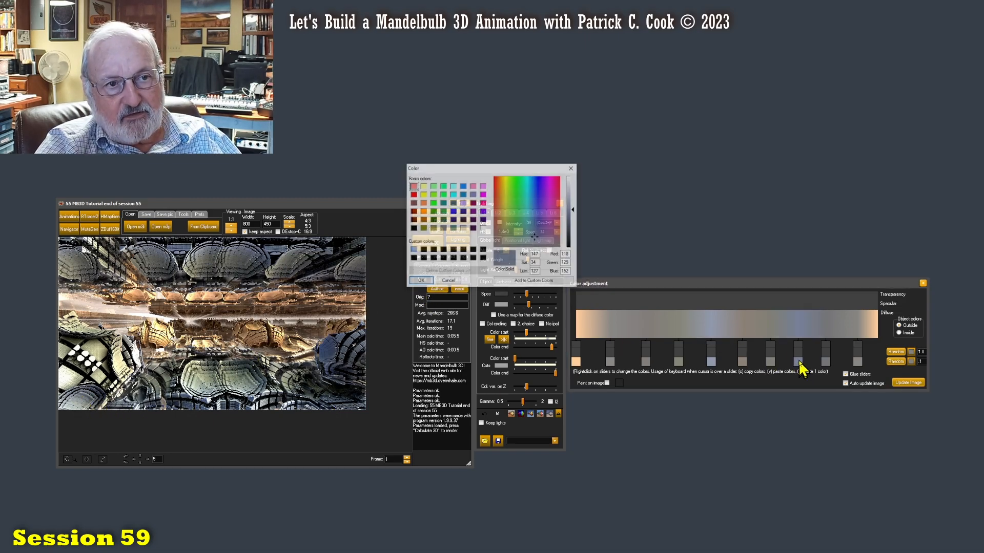
pyautogui.click(577, 220)
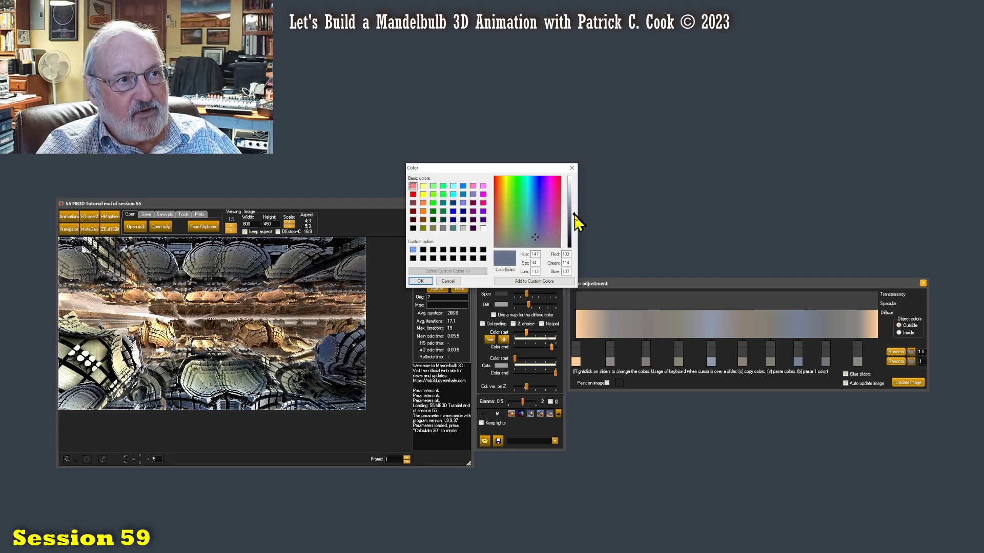
pyautogui.click(421, 281)
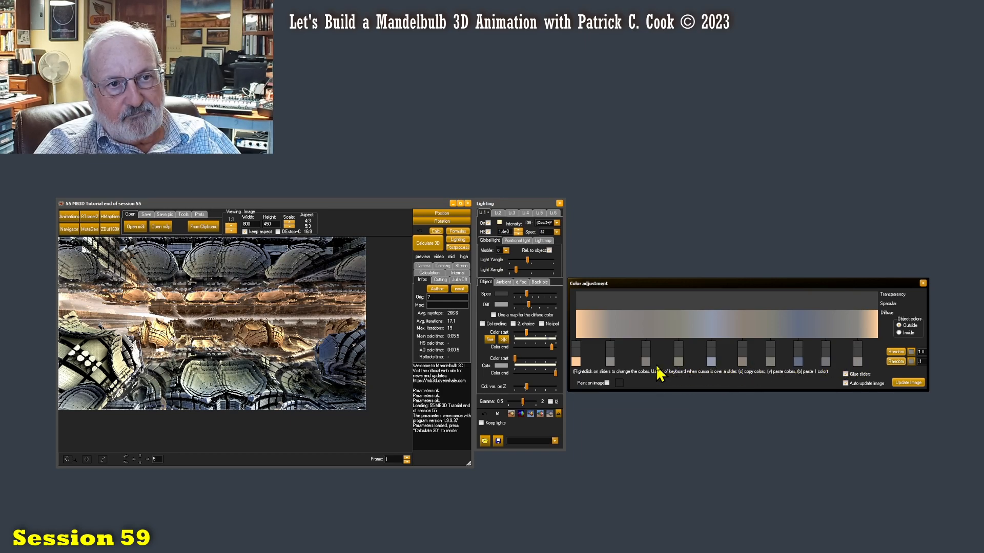
# - Set the last diffuse slider's colour to basic red (255, 0, 0) to test which image areas it affects
pyautogui.rightClick(857, 359)
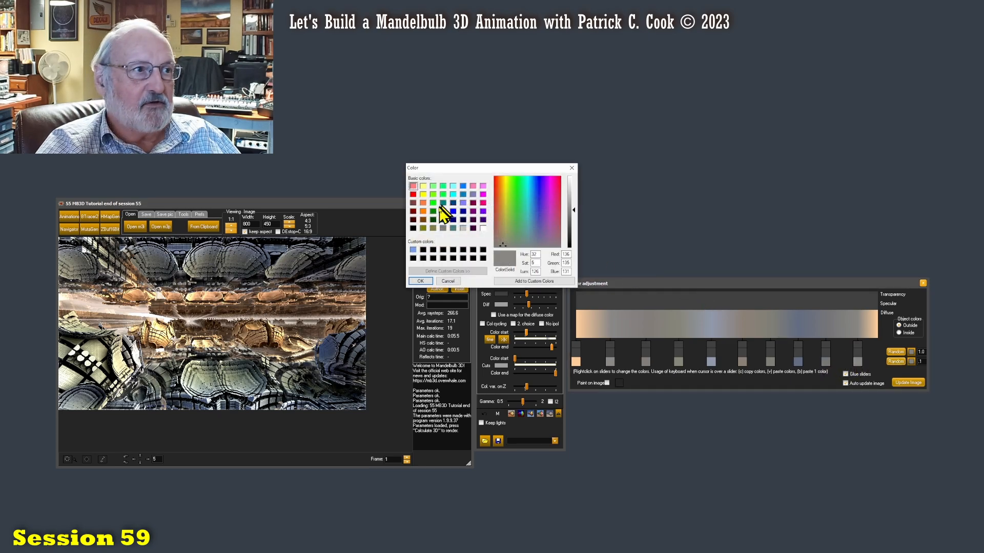
pyautogui.click(414, 195)
pyautogui.click(420, 281)
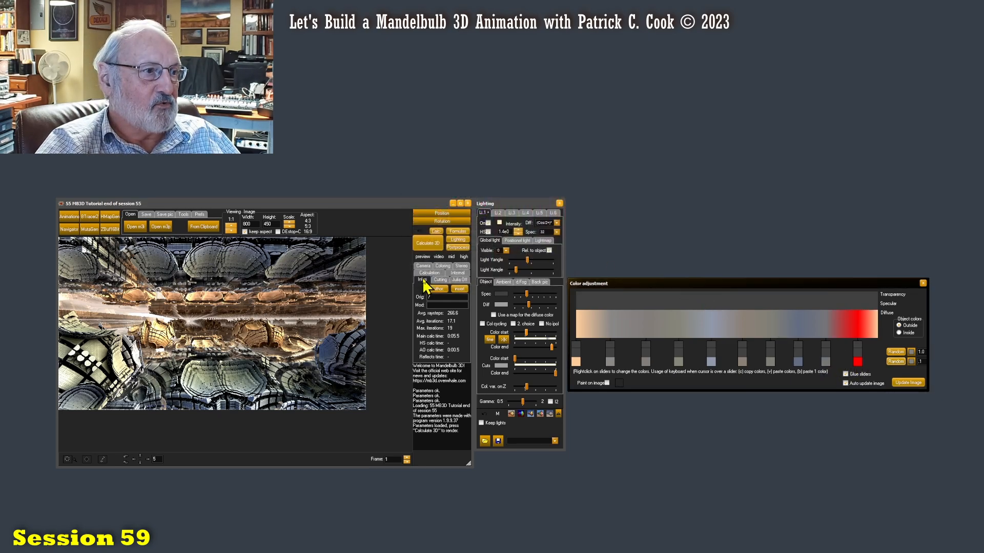
# - Set the last diffuse slider's colour to black (0, 0, 0)
pyautogui.rightClick(858, 362)
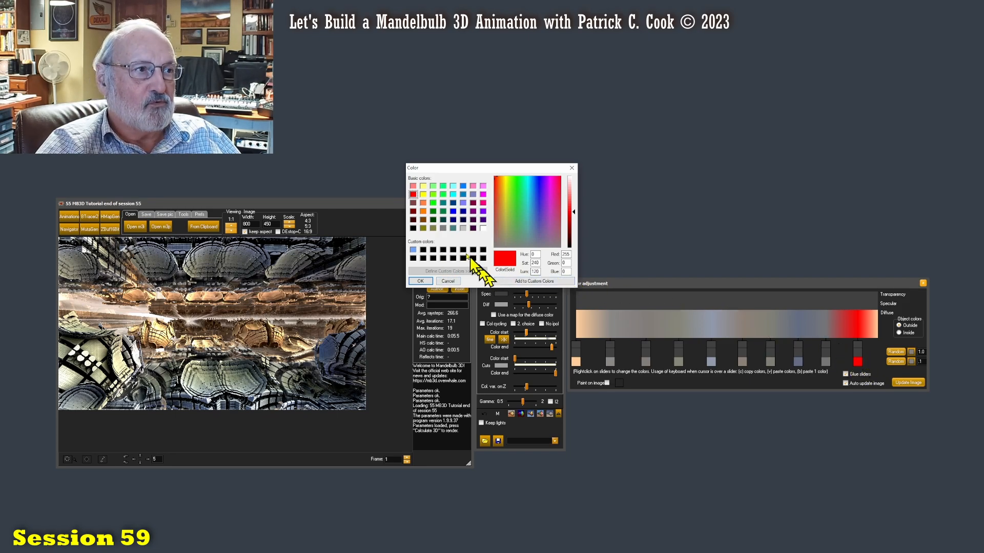
pyautogui.click(413, 229)
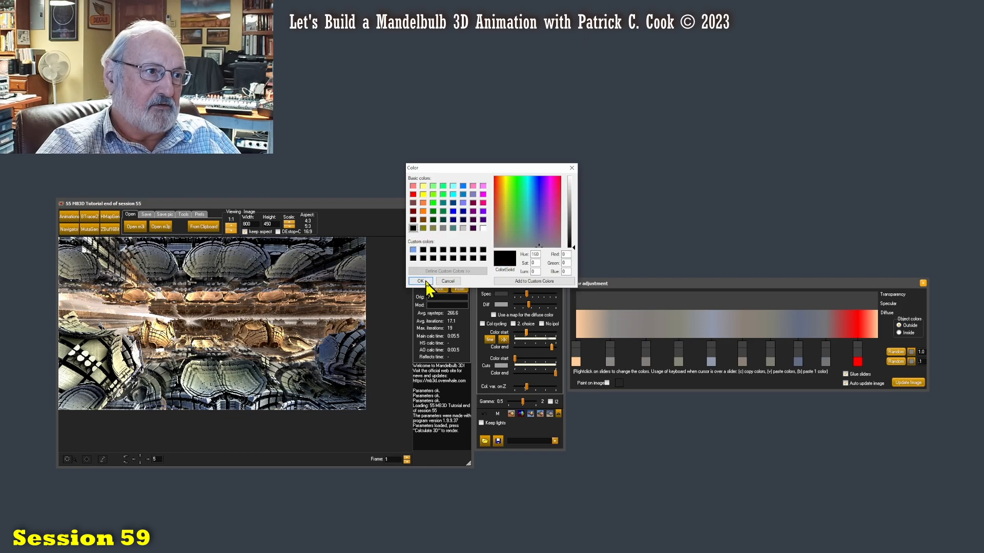
pyautogui.click(421, 281)
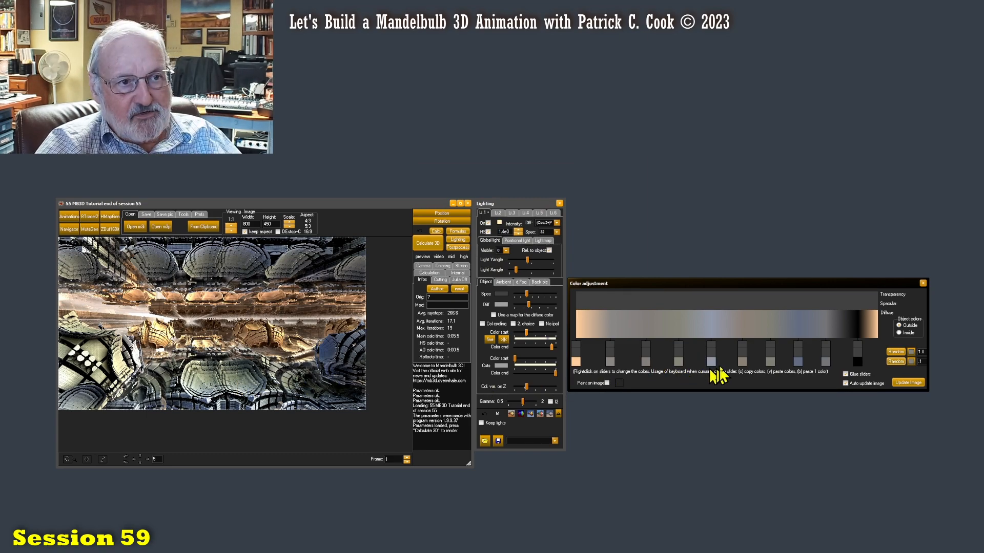
# - Set the third diffuse slider's colour to basic red (255, 0, 0) to highlight the image areas it affects
pyautogui.rightClick(646, 362)
pyautogui.click(413, 194)
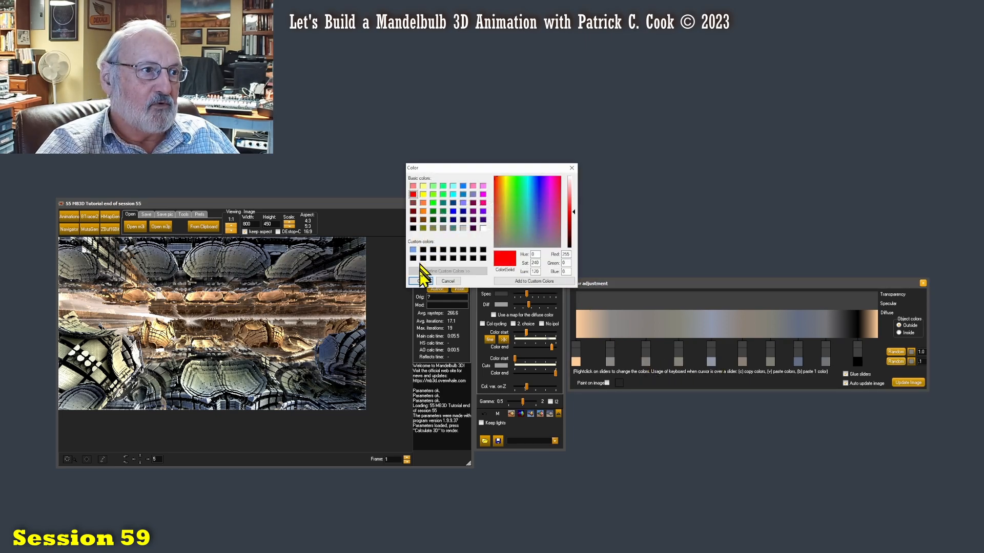
pyautogui.click(420, 281)
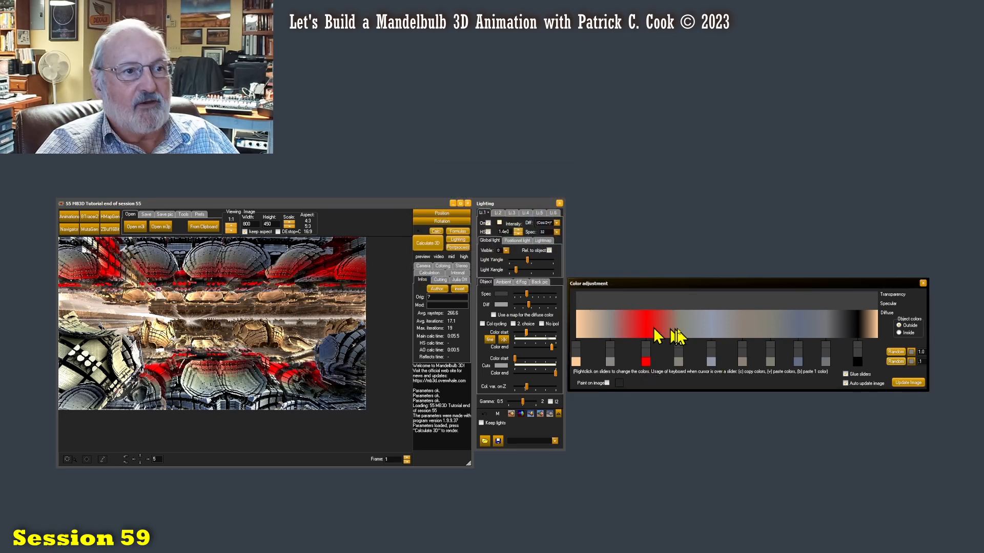
# - Paste the fifth slider's grey-blue onto the third diffuse slider and darken it to a luminosity of about 106
pyautogui.rightClick(647, 363)
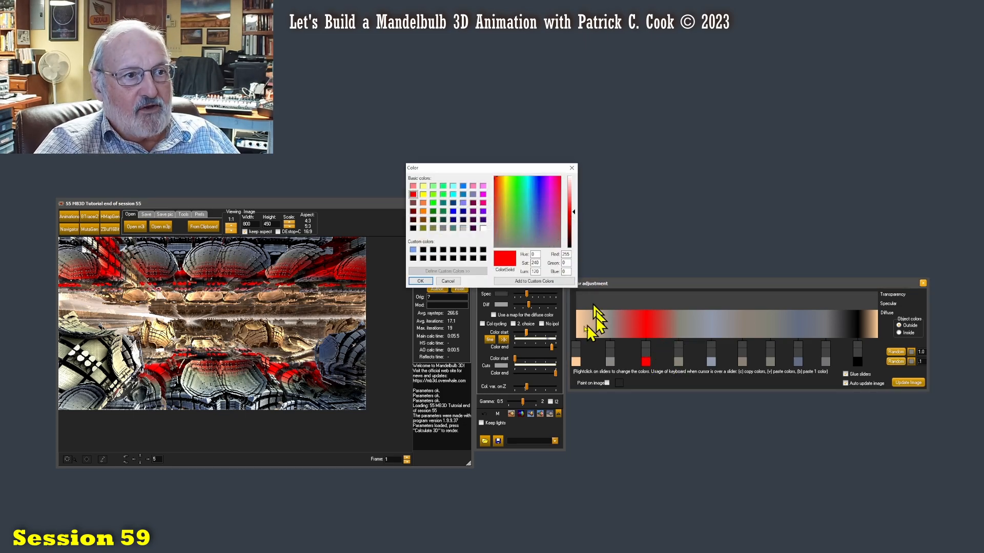
pyautogui.click(445, 282)
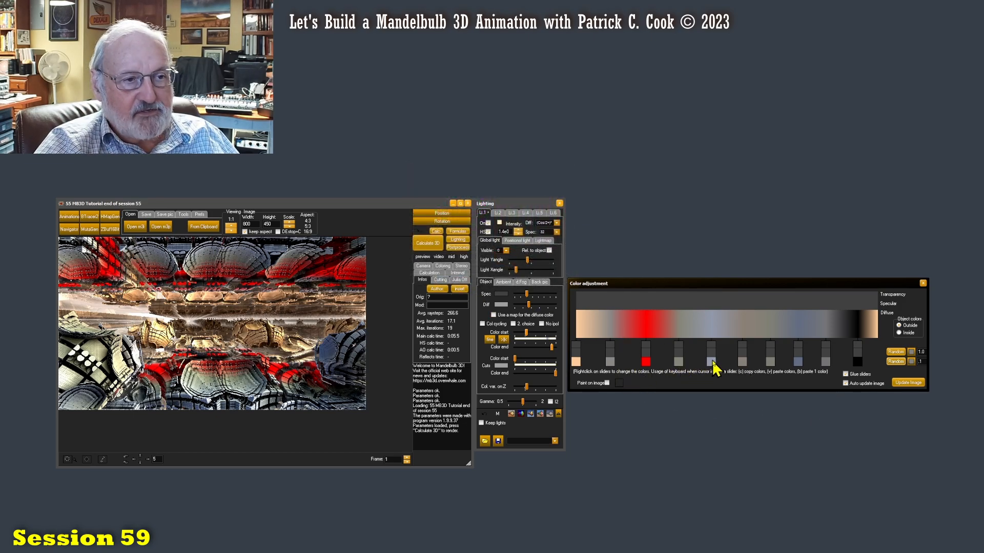
pyautogui.press('b')
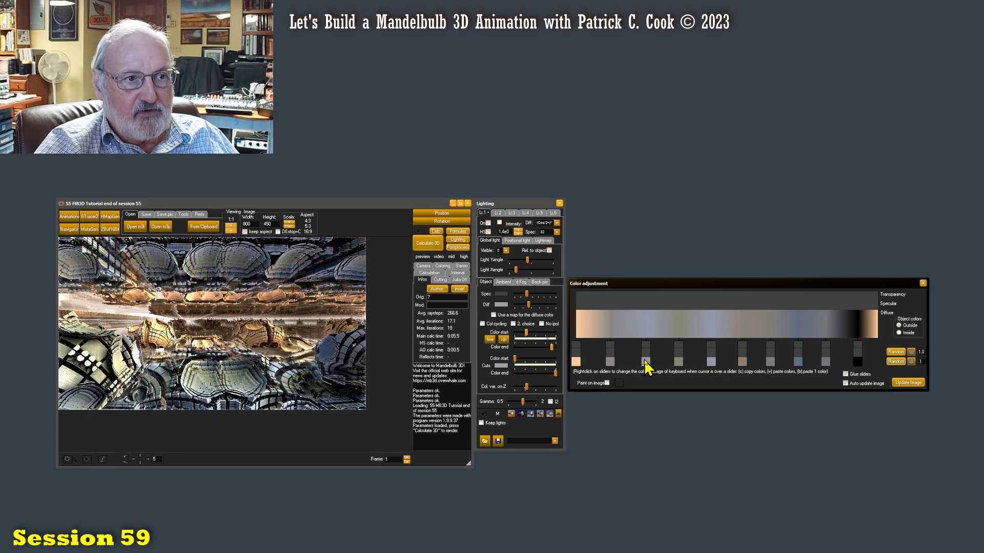
pyautogui.rightClick(647, 362)
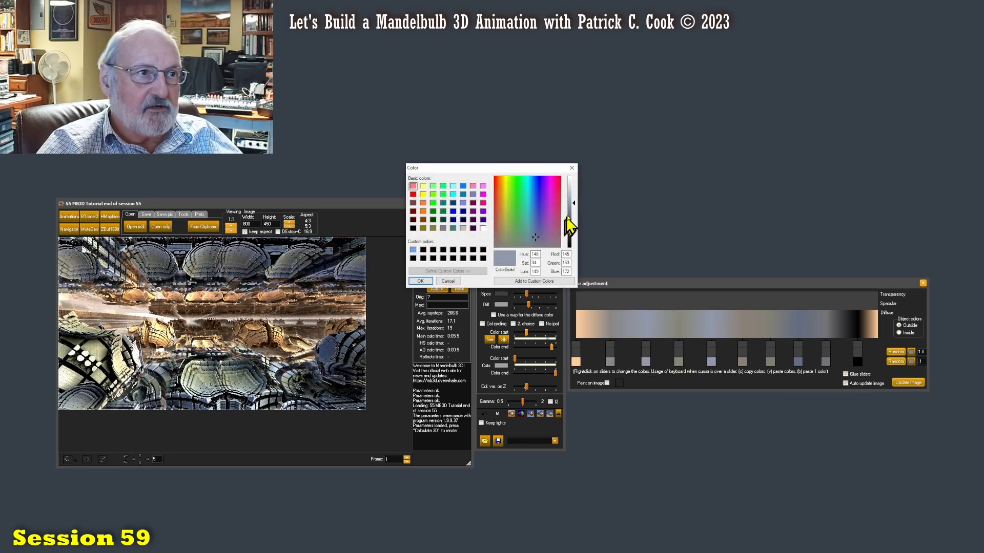
pyautogui.moveTo(574, 210); pyautogui.dragTo(574, 226)
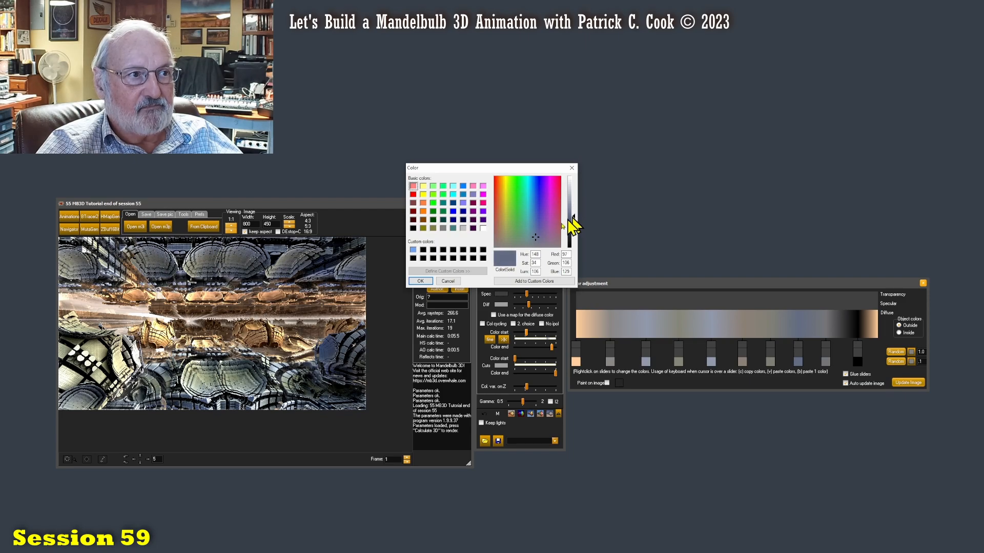
pyautogui.click(420, 280)
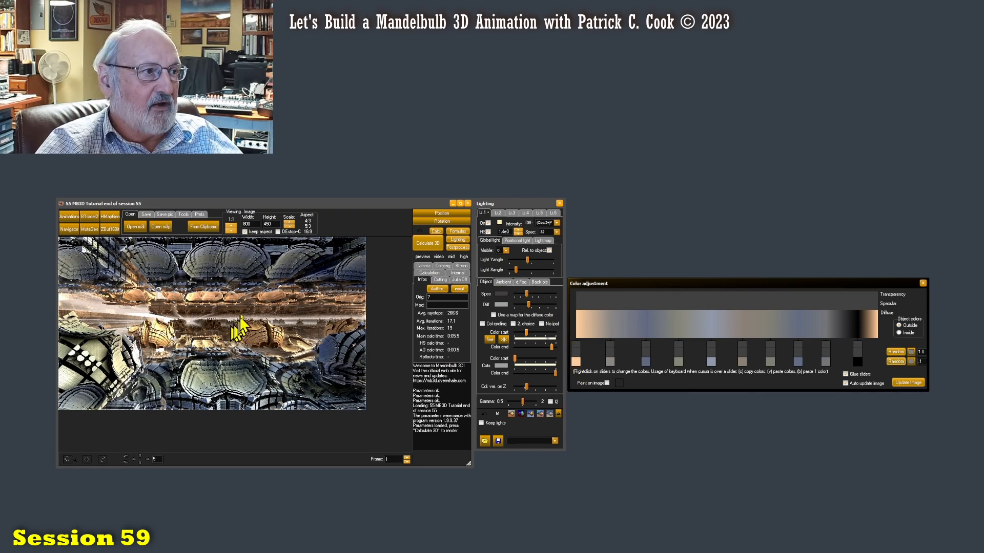
# - Lighten the first diffuse slider's peach colour to a luminosity of about 210
pyautogui.rightClick(577, 365)
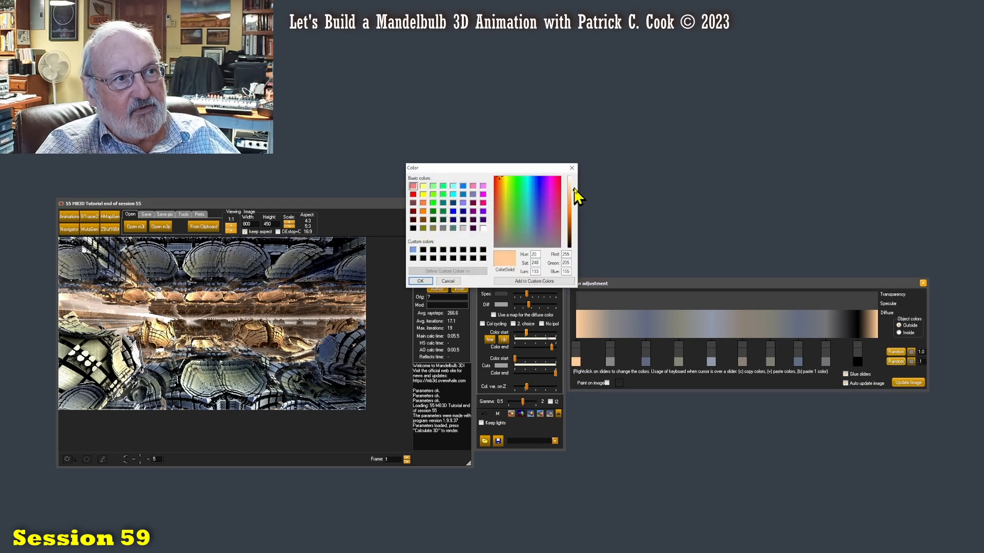
pyautogui.moveTo(577, 197); pyautogui.dragTo(576, 194)
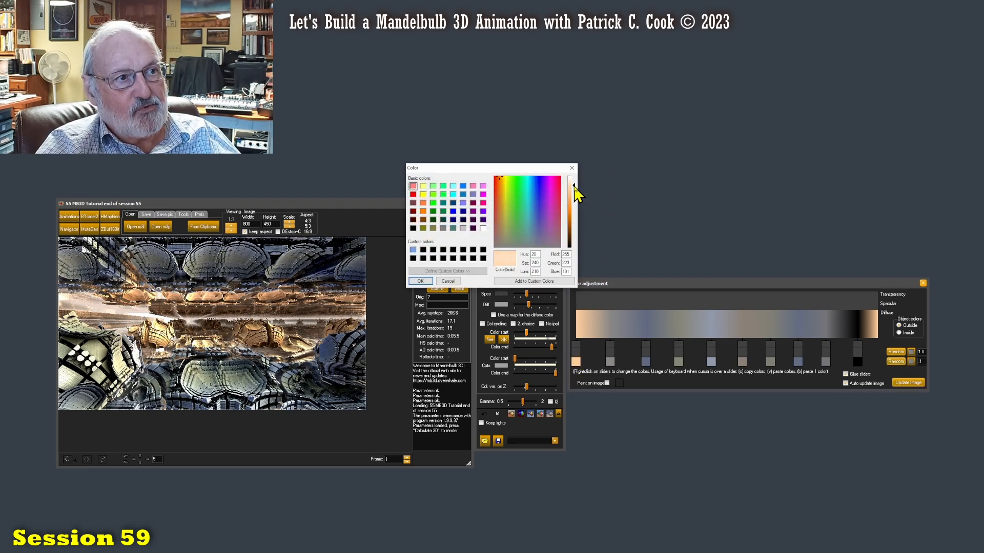
pyautogui.click(421, 281)
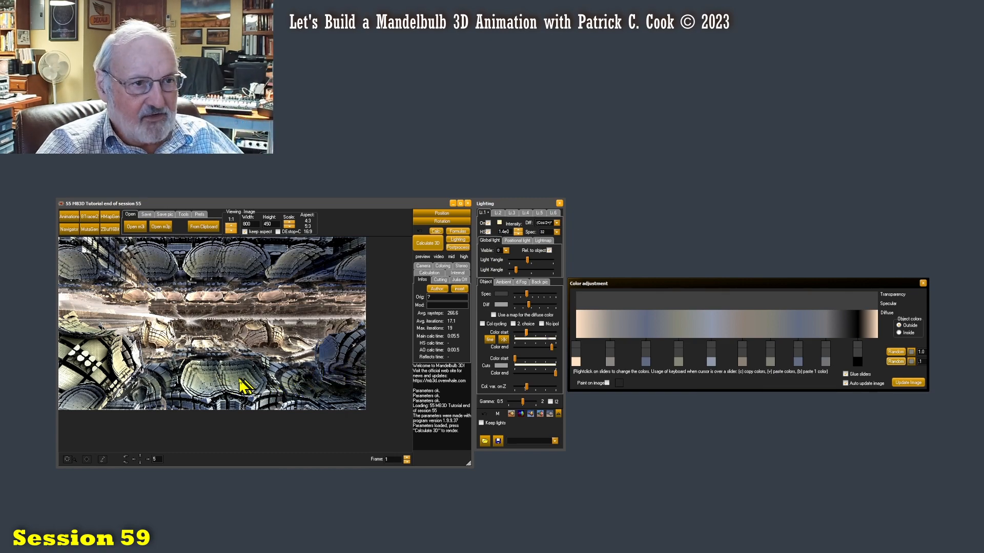
# - Set the fourth diffuse slider's colour to basic red (255, 0, 0) to test which image areas it affects
pyautogui.rightClick(679, 362)
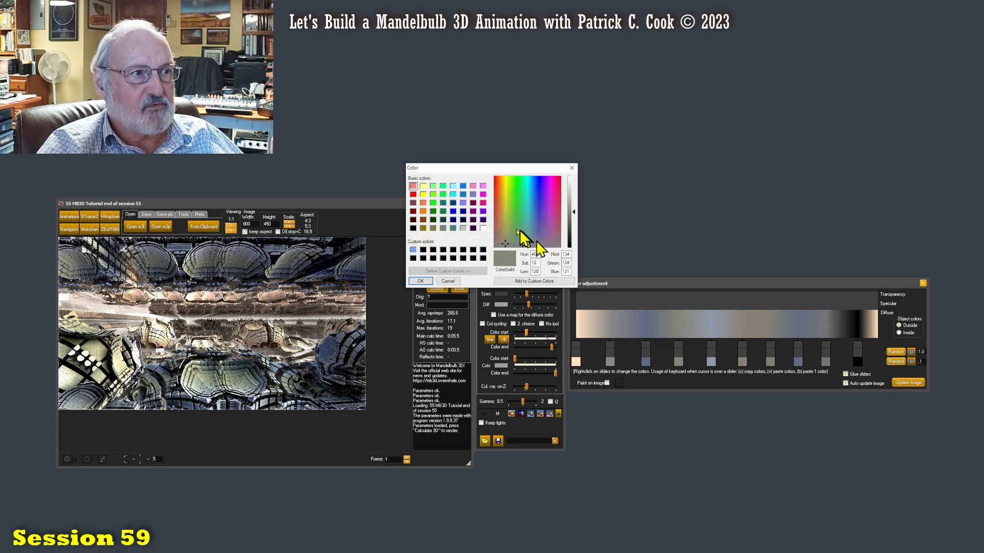
pyautogui.click(413, 194)
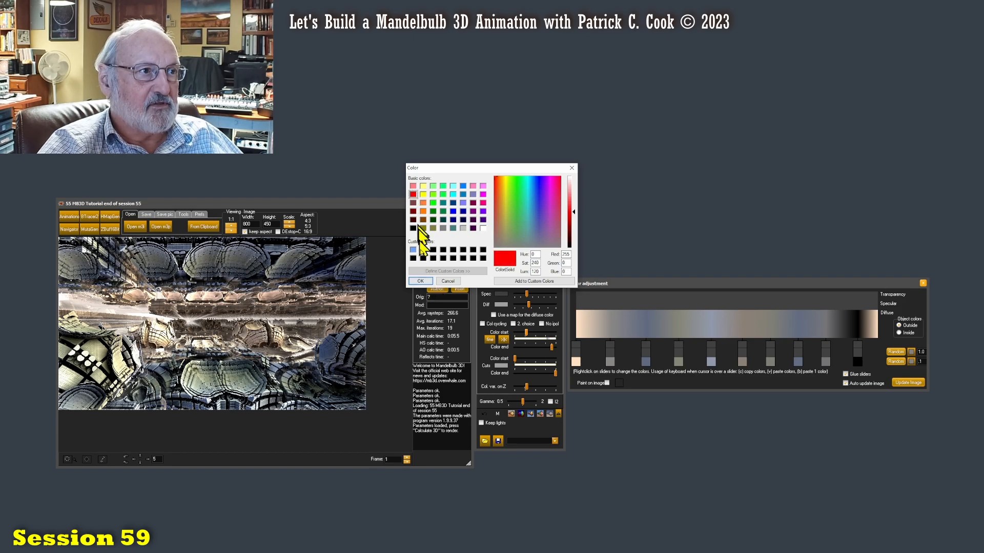
pyautogui.click(427, 282)
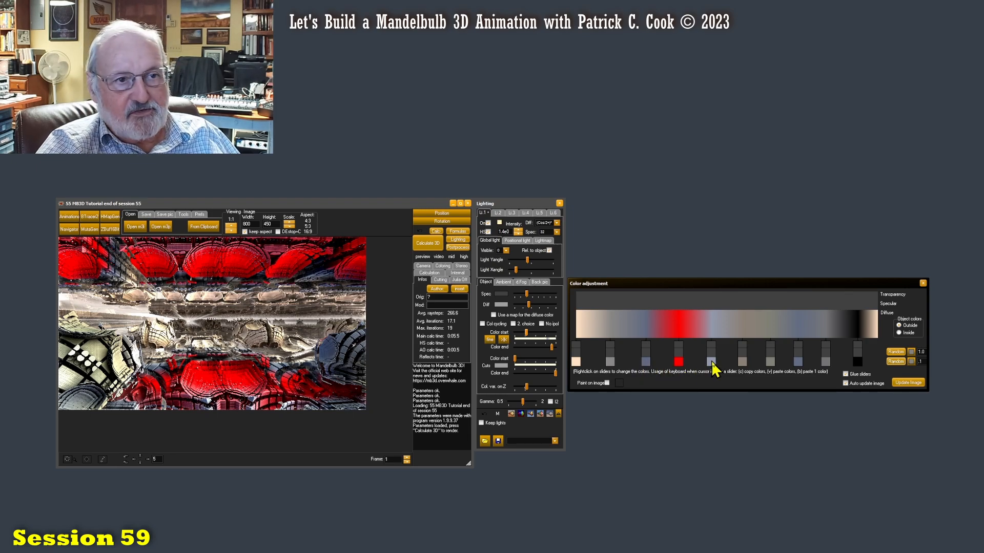
# - Paste the fifth slider's grey-blue onto the fourth diffuse slider, adjust its hue slightly and darken it to a luminosity of about 110
pyautogui.press('b')
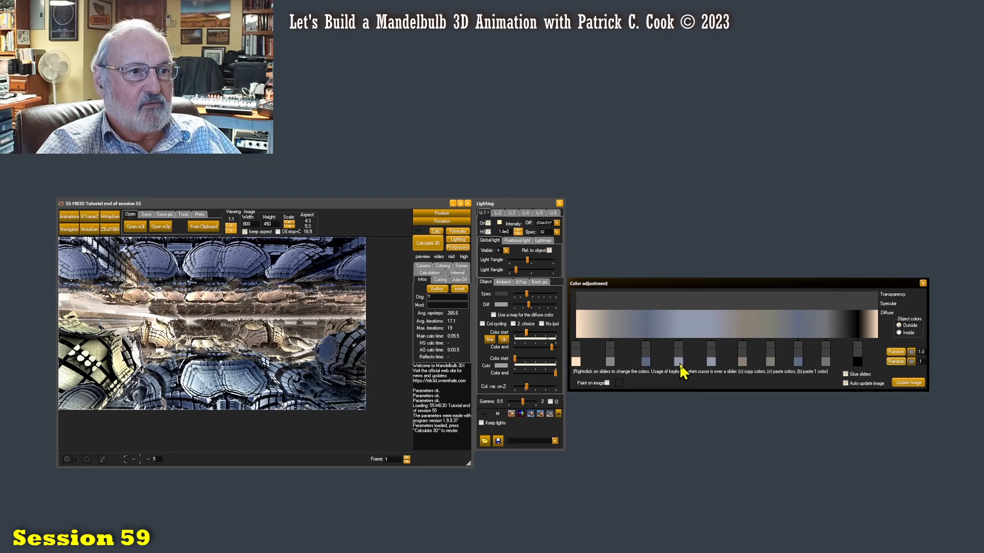
pyautogui.rightClick(680, 365)
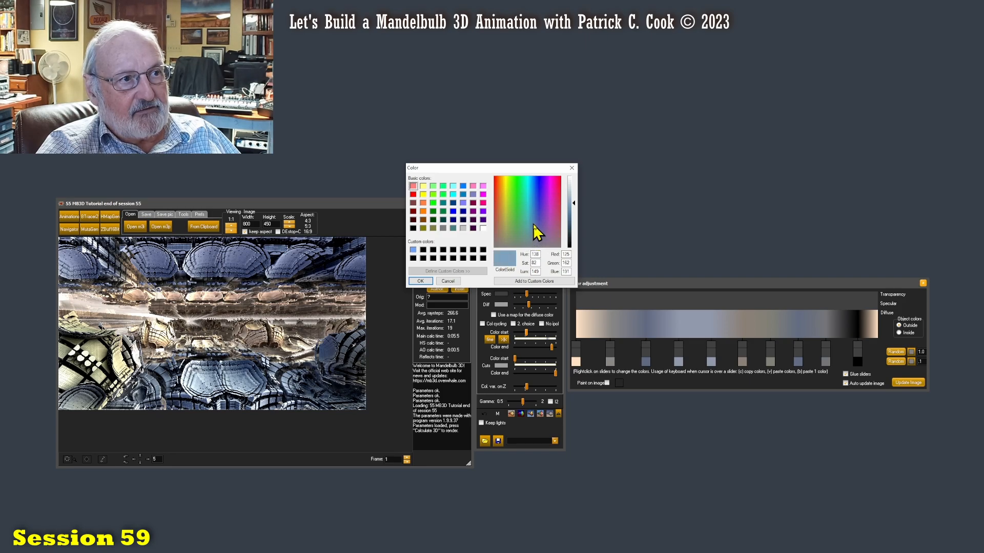
pyautogui.moveTo(533, 231); pyautogui.dragTo(534, 239)
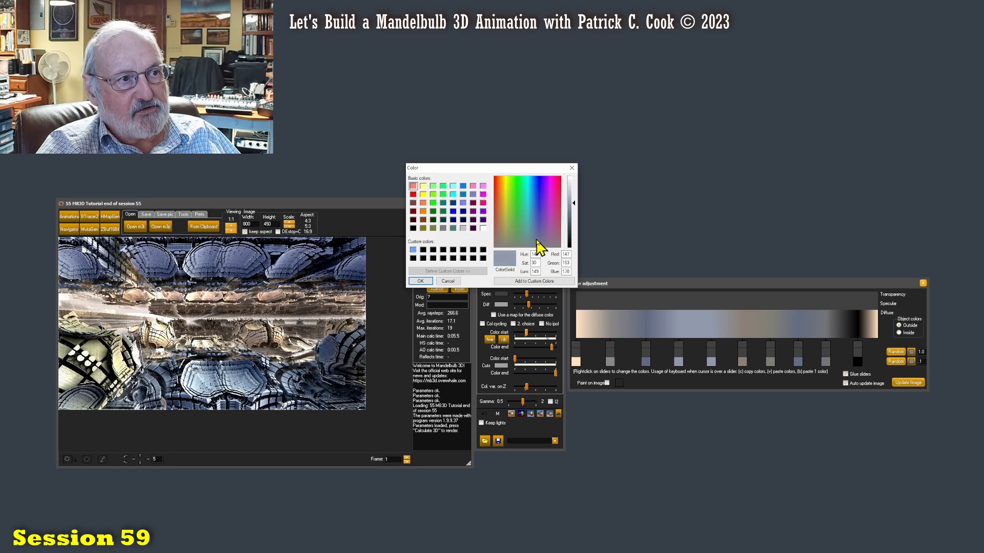
pyautogui.click(425, 282)
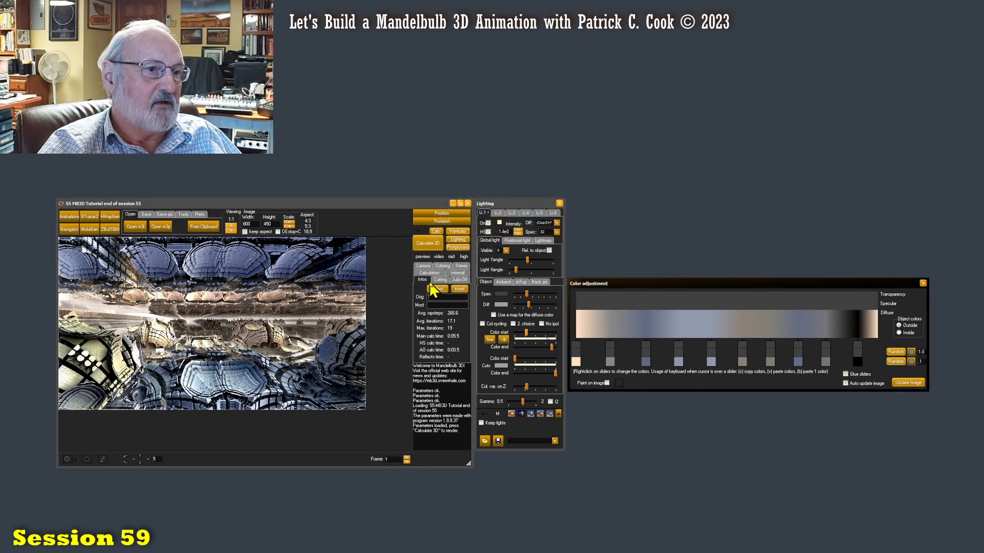
pyautogui.rightClick(678, 363)
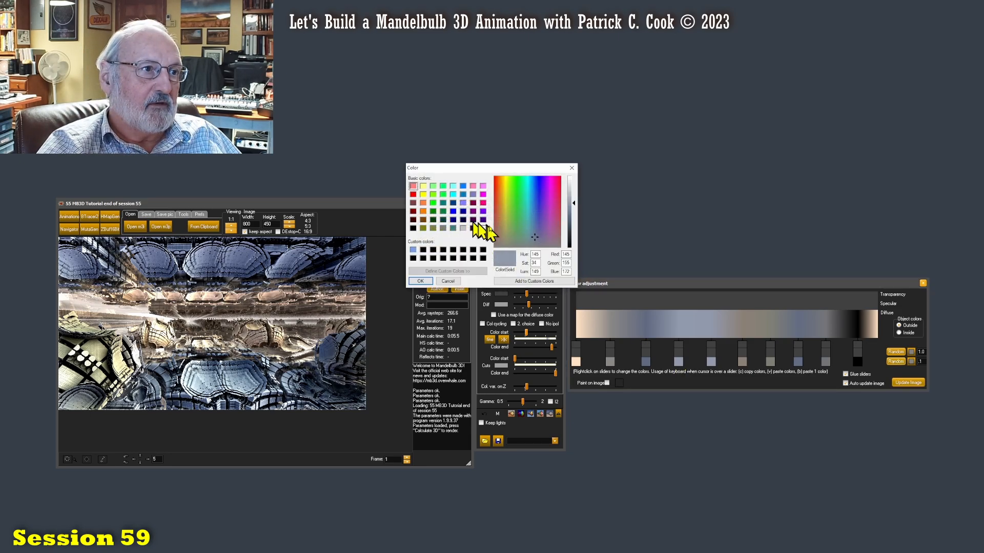
pyautogui.moveTo(574, 205); pyautogui.dragTo(574, 216)
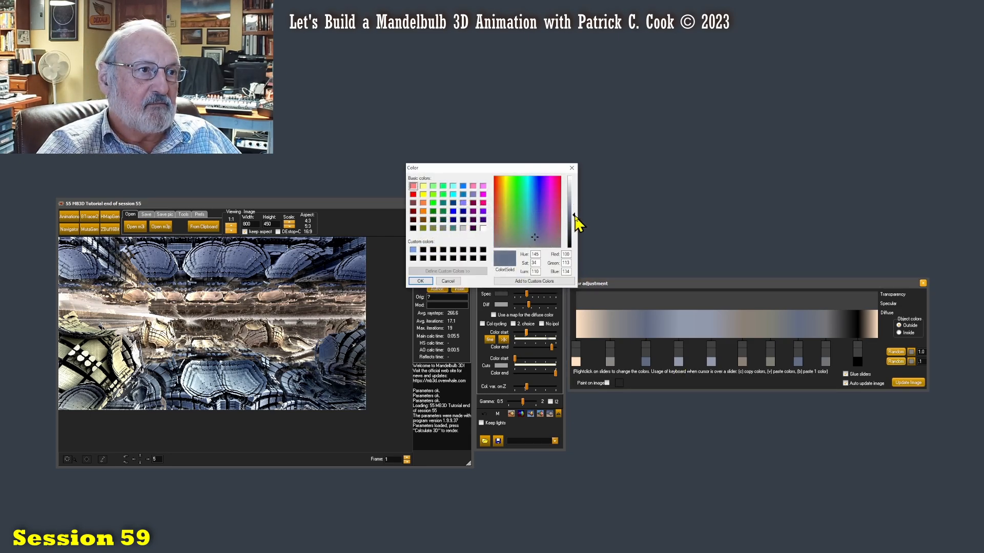
pyautogui.click(420, 281)
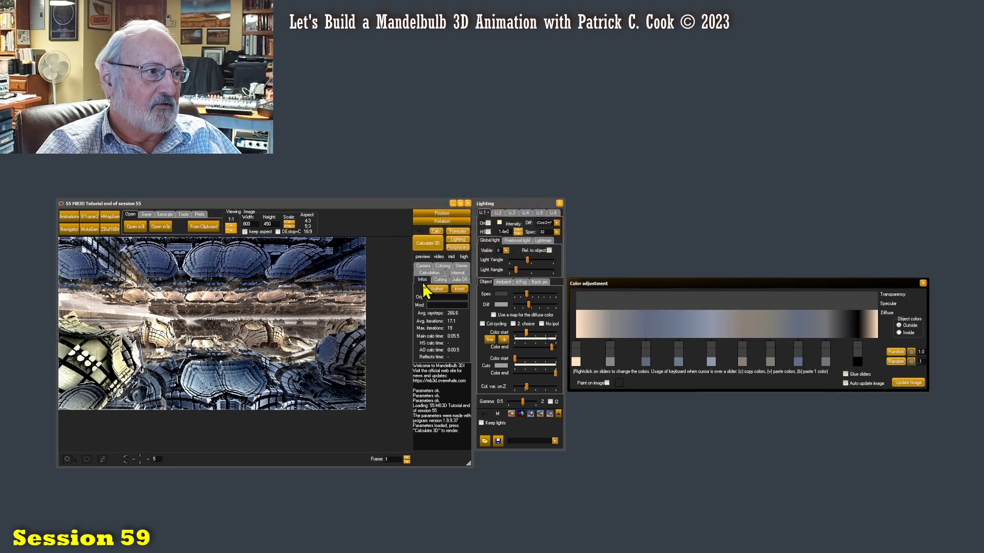
# - Lighten the fifth diffuse slider's grey-blue to a luminosity of about 186
pyautogui.rightClick(711, 361)
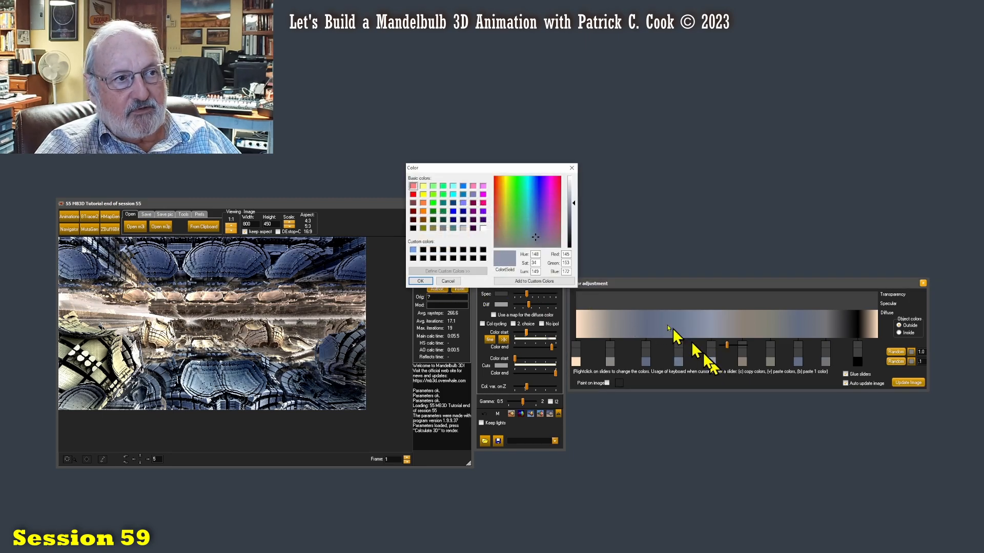
pyautogui.moveTo(575, 213); pyautogui.dragTo(574, 193)
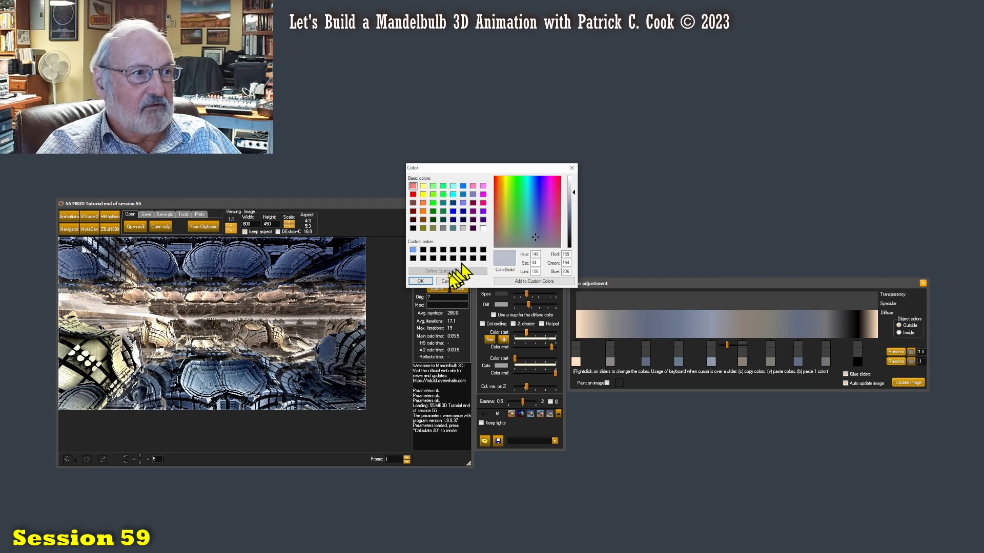
pyautogui.click(426, 282)
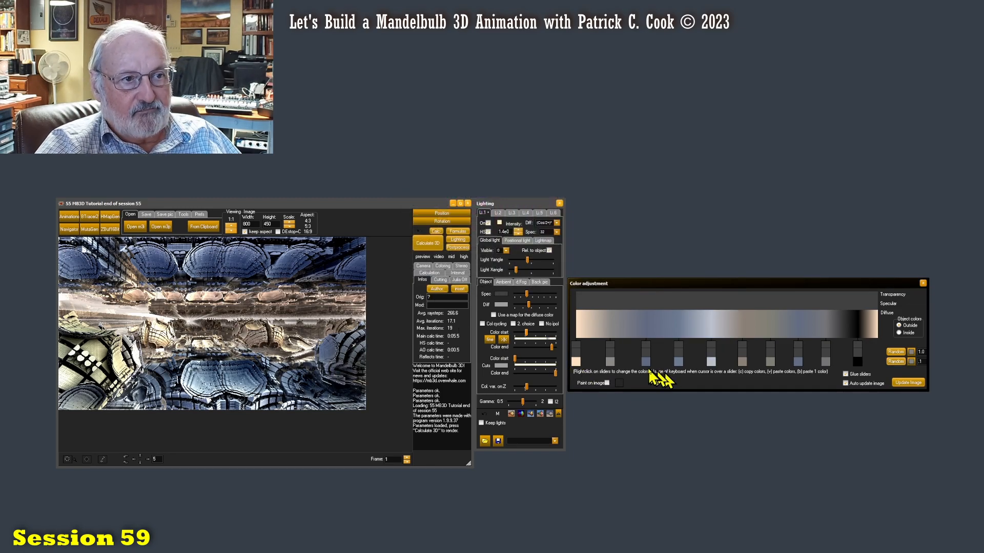
pyautogui.rightClick(610, 364)
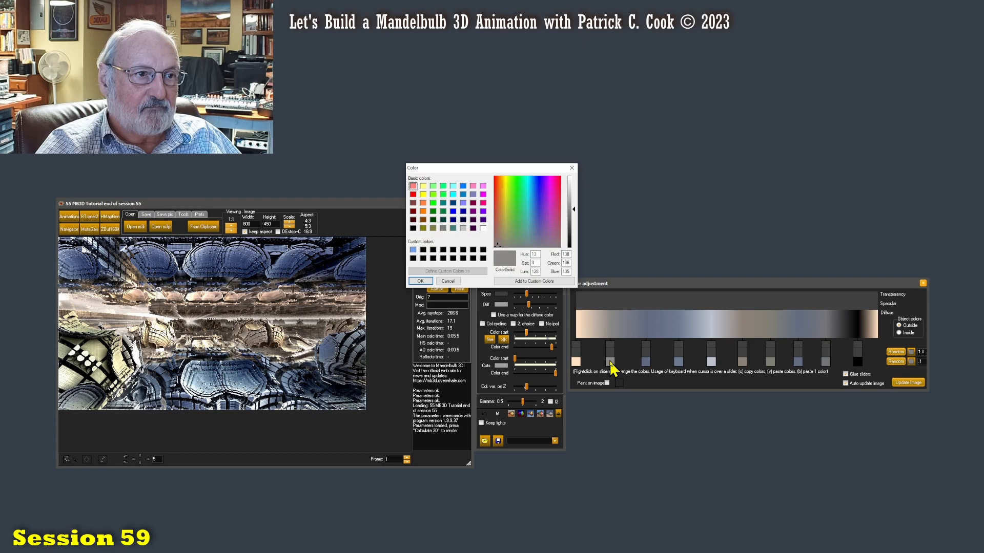
pyautogui.click(413, 194)
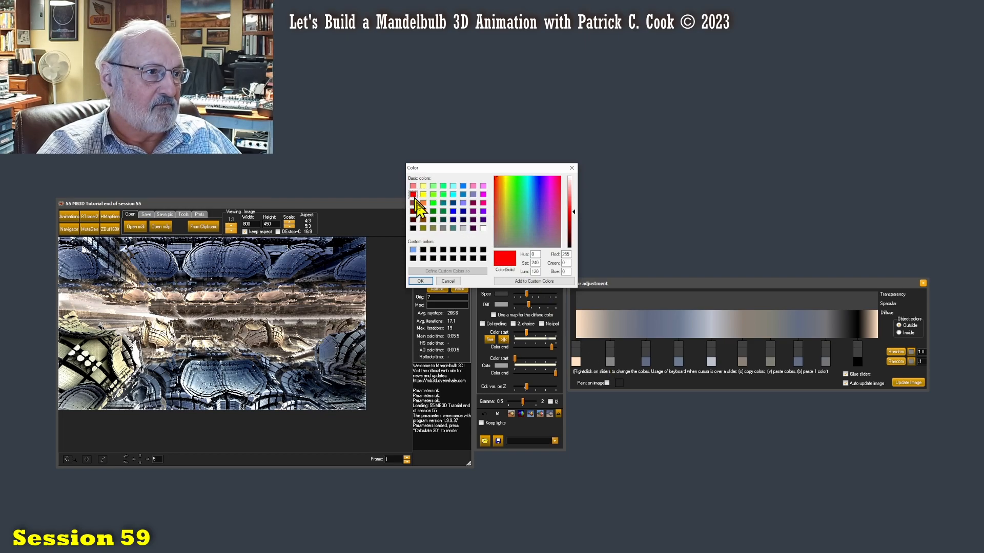
pyautogui.click(448, 281)
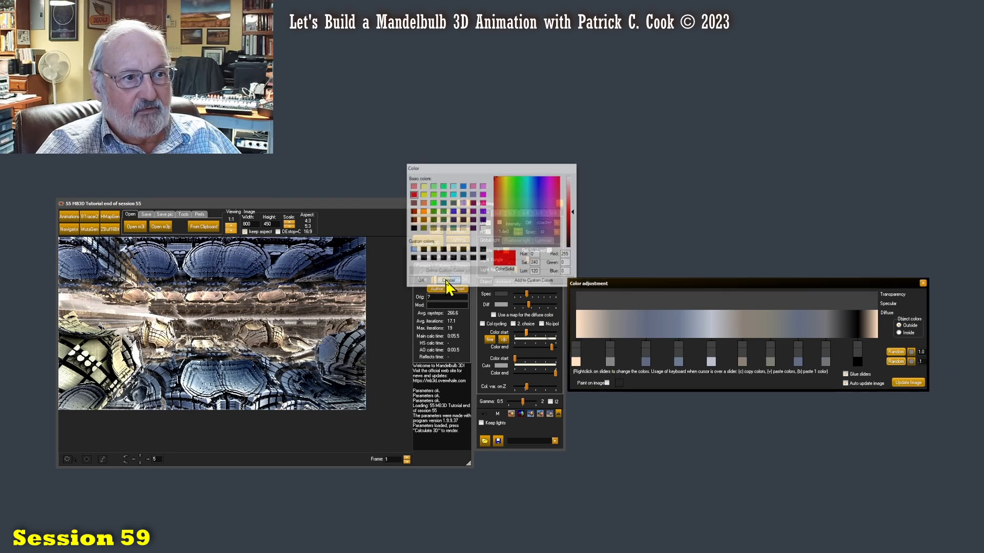
# - Set the second diffuse slider's colour to basic red (255, 0, 0) to reveal the image areas it affects
pyautogui.rightClick(610, 364)
pyautogui.click(413, 195)
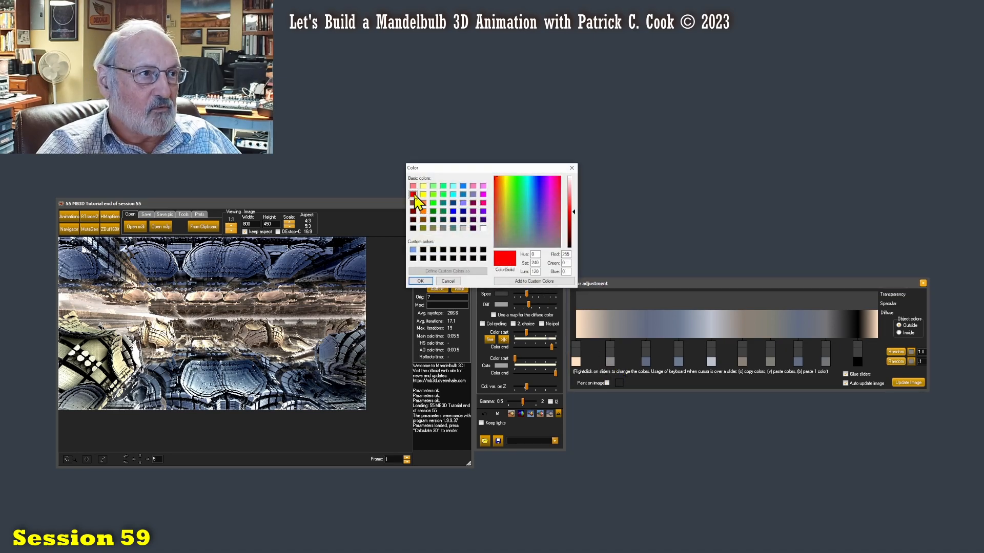
pyautogui.click(420, 281)
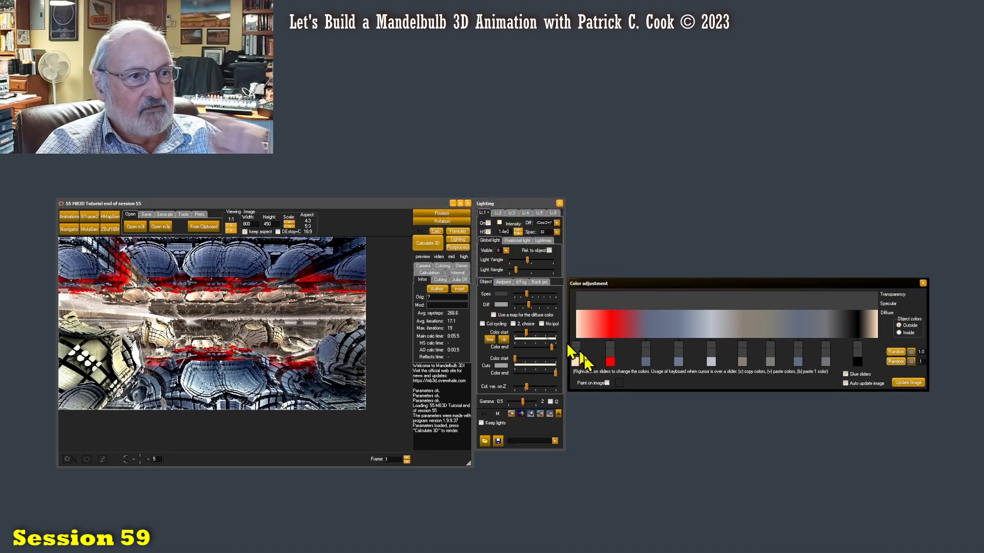
# - Set the second diffuse slider's colour to the basic light grey
pyautogui.rightClick(612, 365)
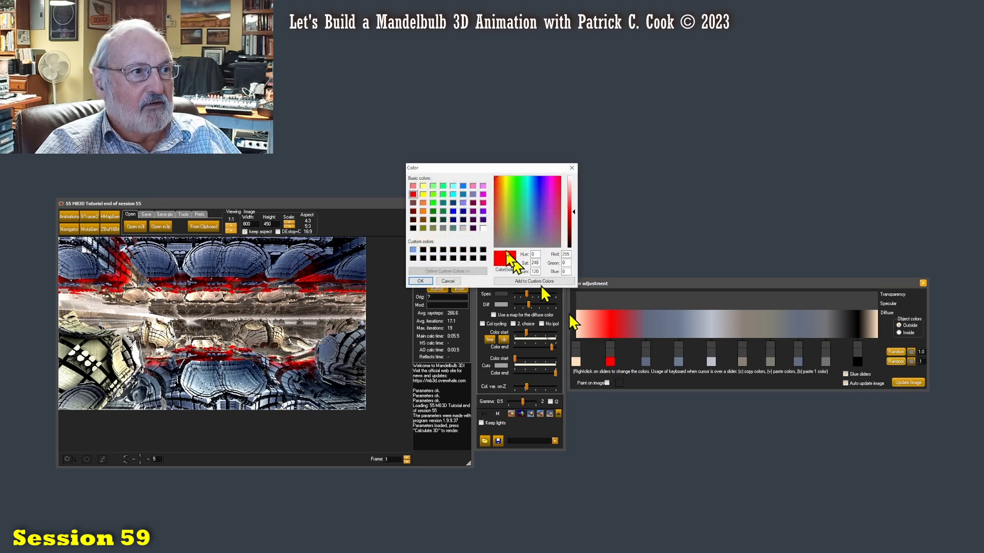
pyautogui.click(463, 228)
pyautogui.click(420, 280)
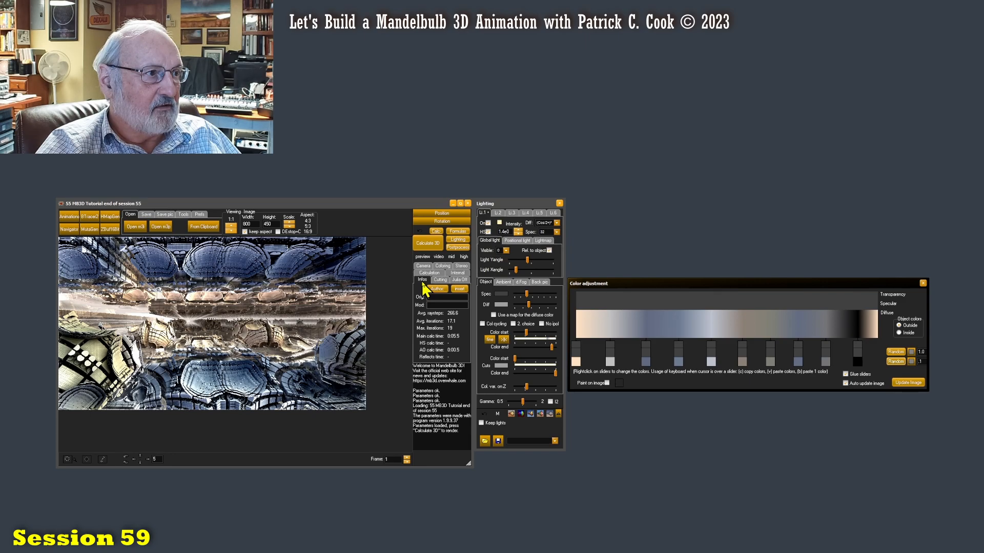